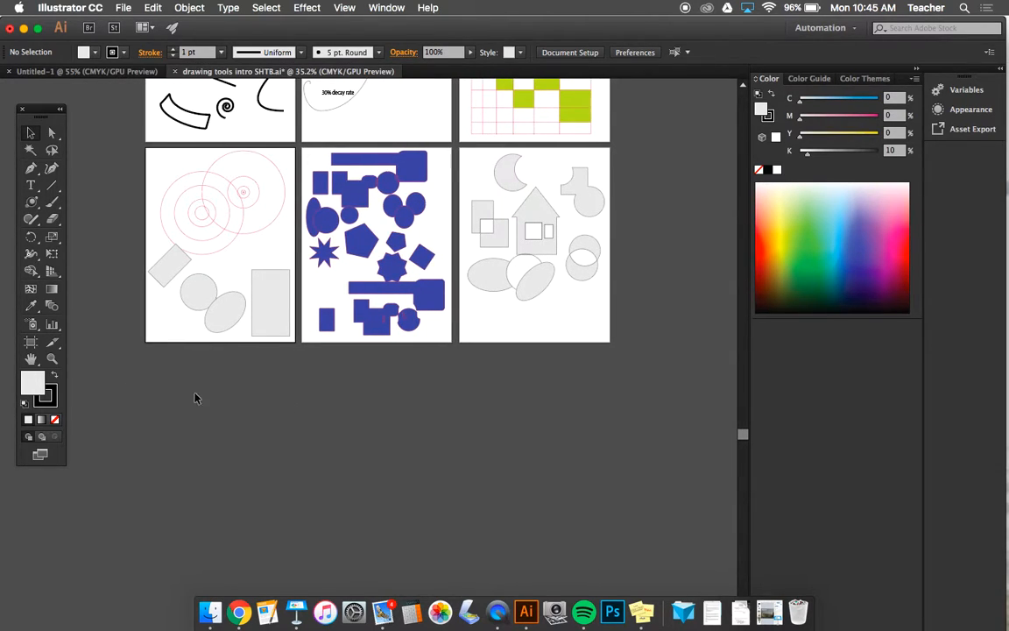
Add three 8.5 x 11 in artboards side by side in a new row beneath the existing artboards.
left_click(32, 344)
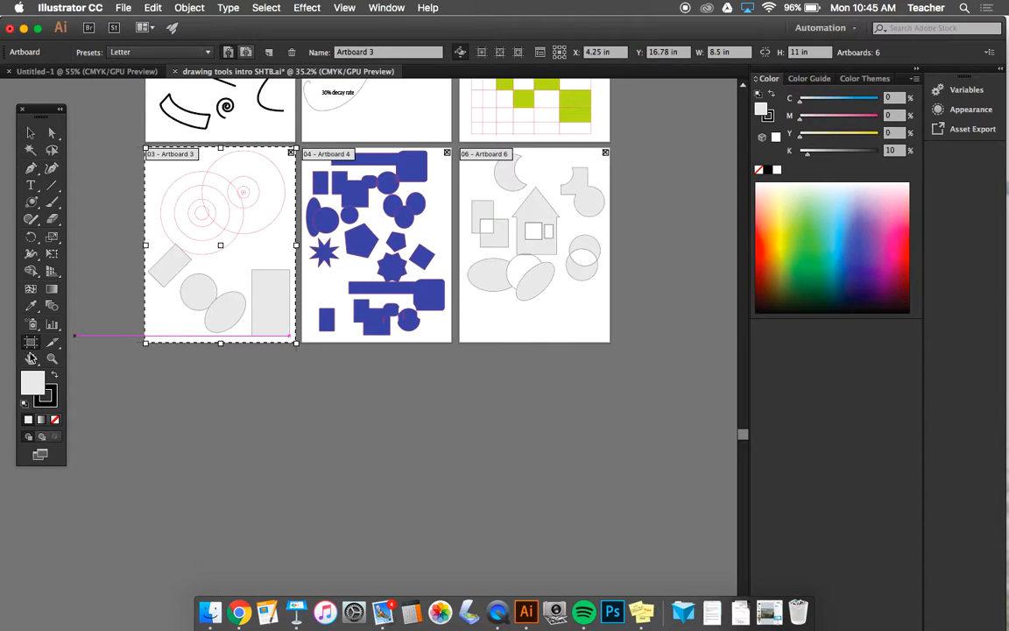
left_click(271, 56)
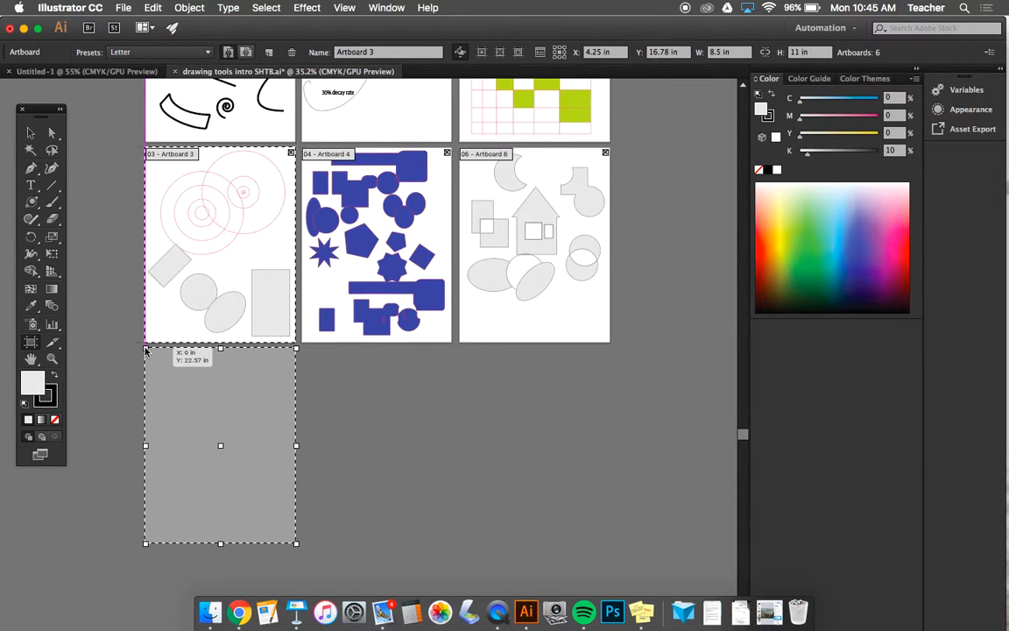
left_click(146, 351)
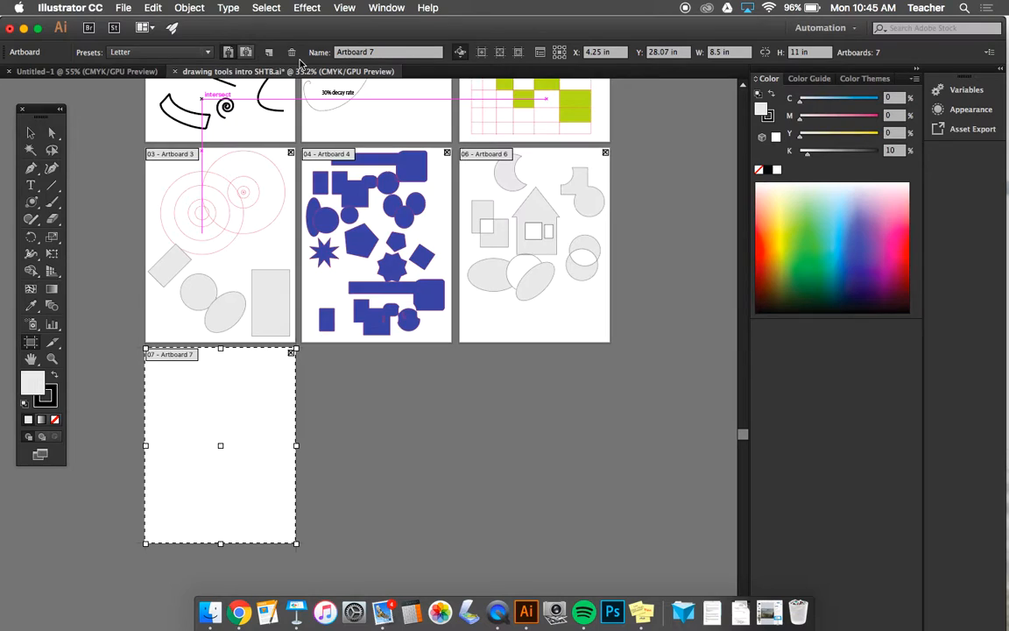
left_click(267, 53)
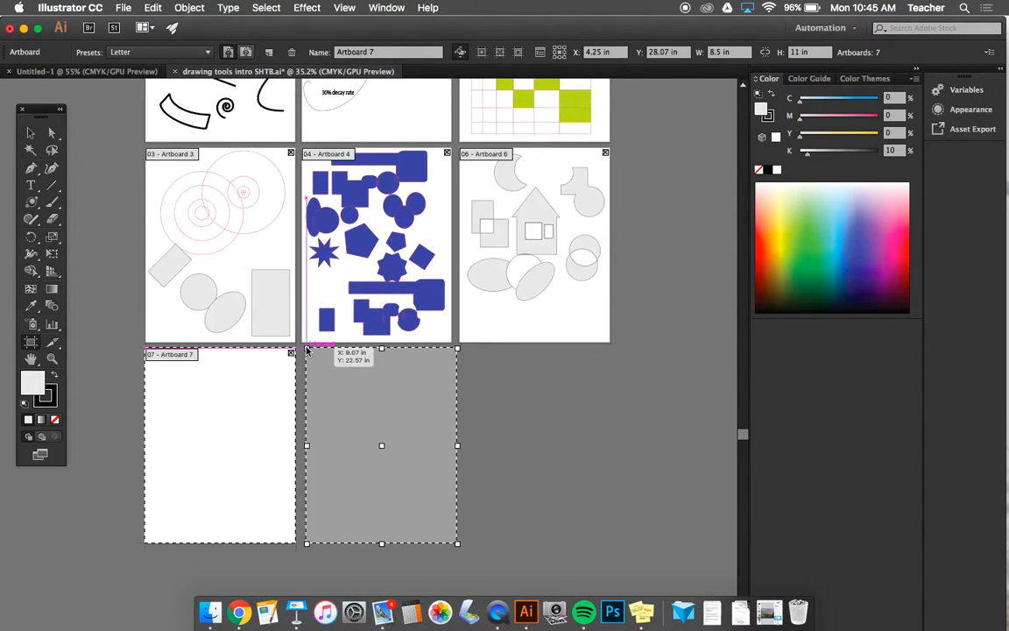
left_click(307, 349)
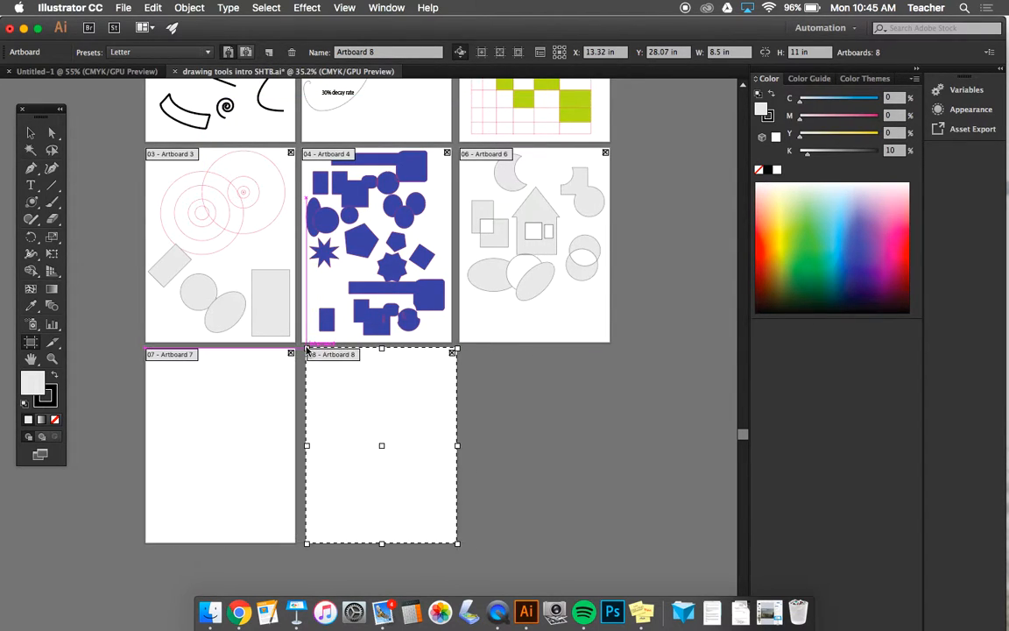
left_click(267, 54)
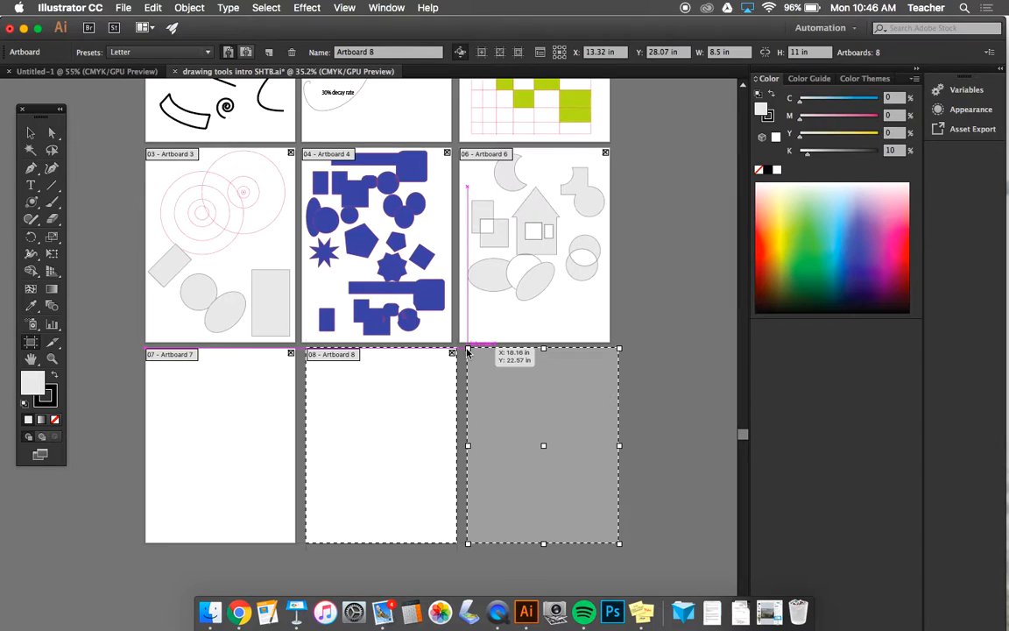
left_click(468, 351)
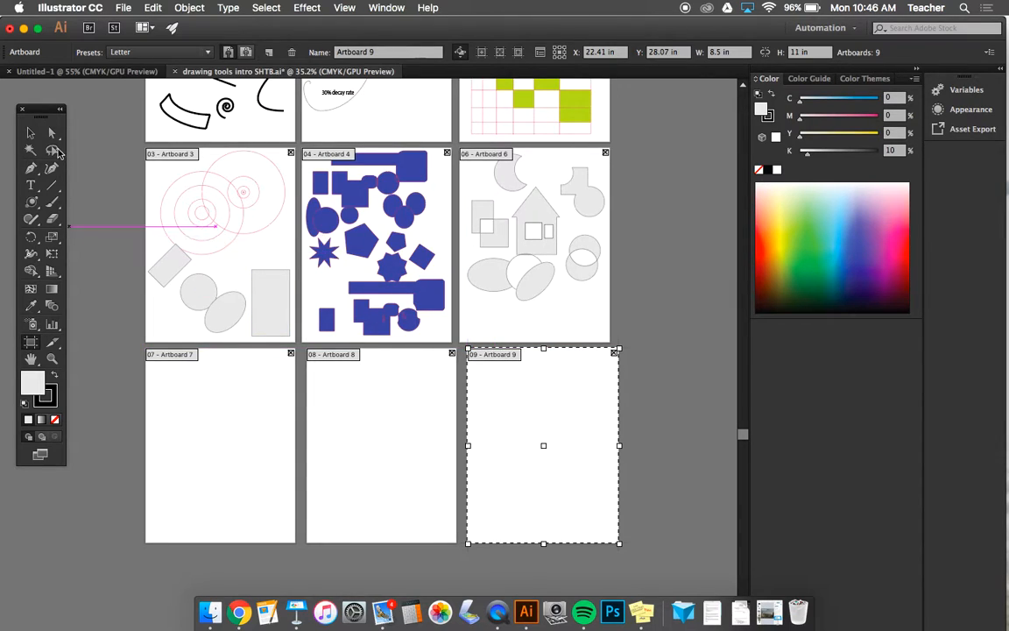
left_click(29, 133)
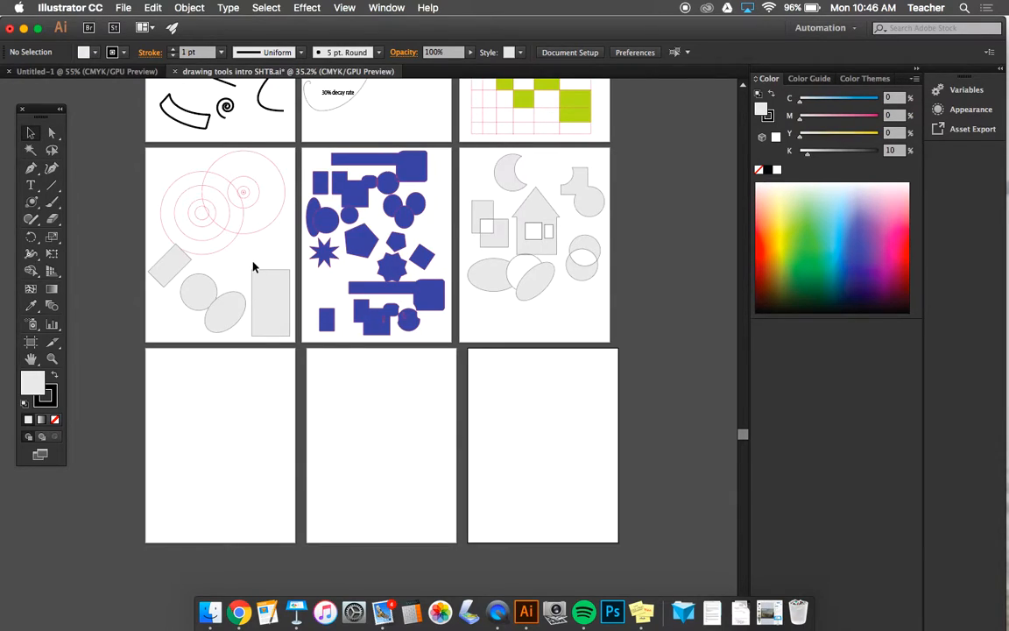
left_click(359, 410)
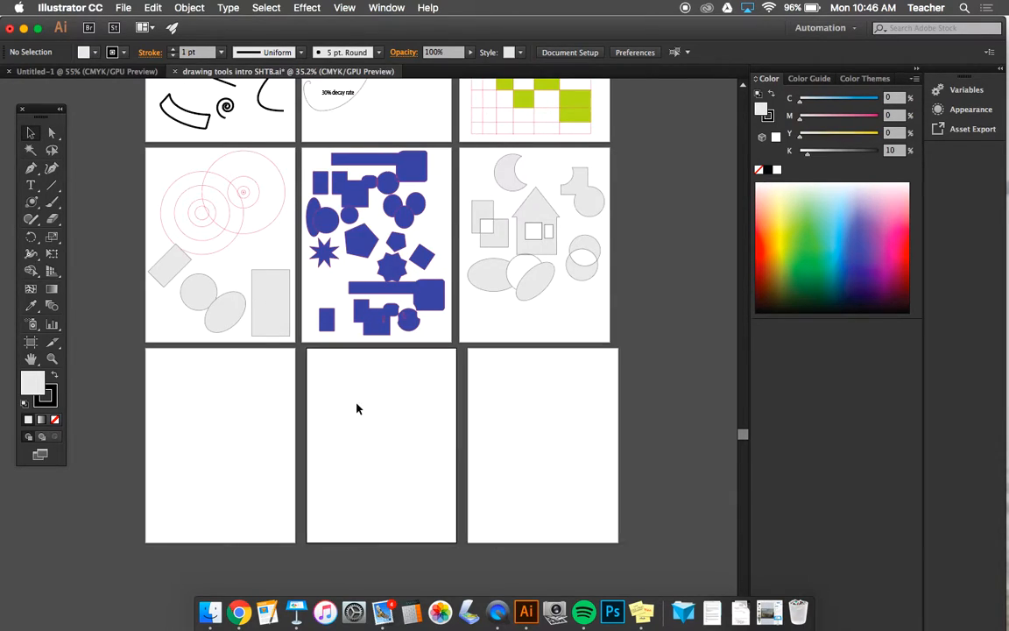
Detach the shape tools into a floating palette and place it beside the main tools.
left_click(33, 133)
left_click(29, 221)
left_click(33, 203)
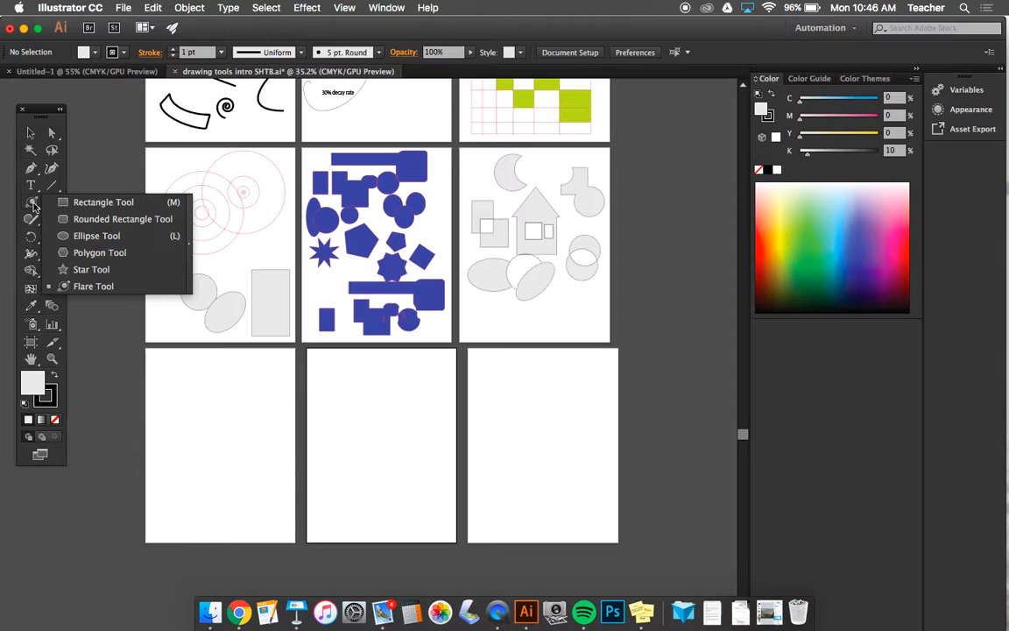
left_click(188, 241)
left_click_drag(86, 211, 129, 180)
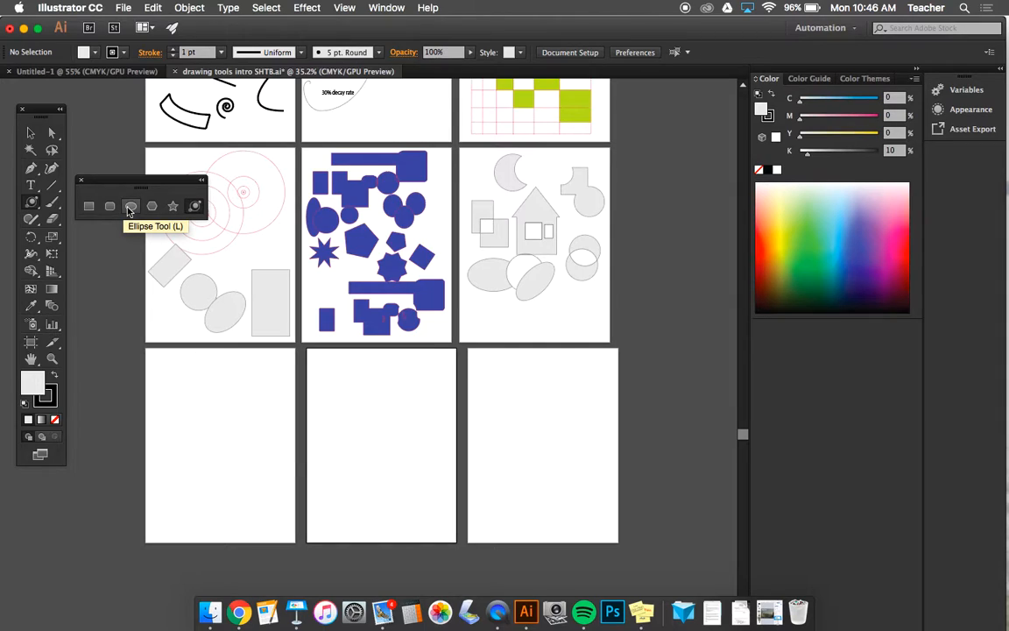
Draw a circle about 2.21 in wide near the top of Artboard 7 and fill it with near-black 01090F.
scroll(226, 354, "up", 1)
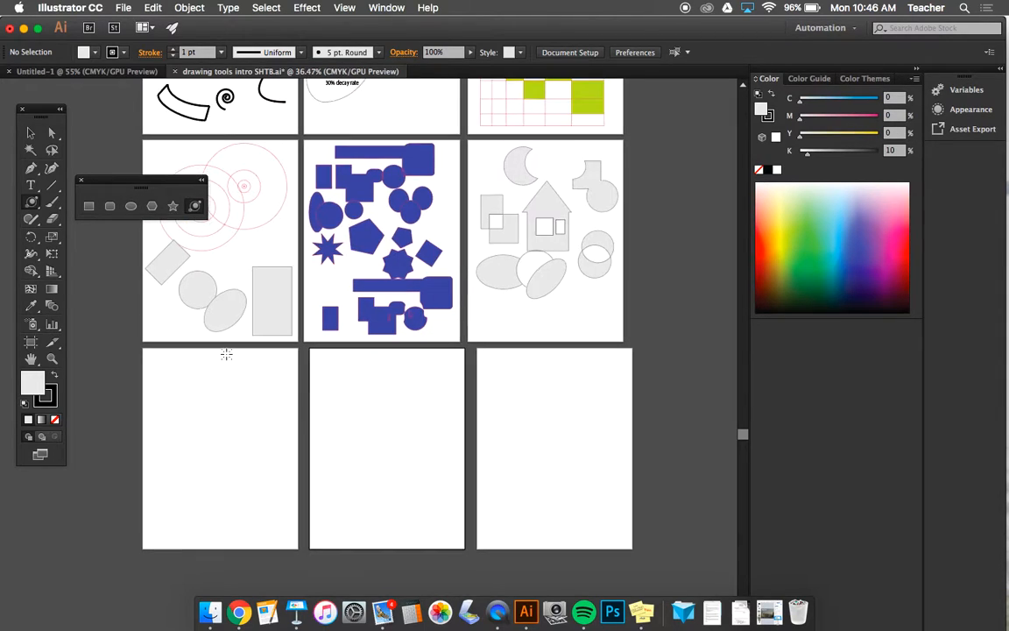
left_click(131, 206)
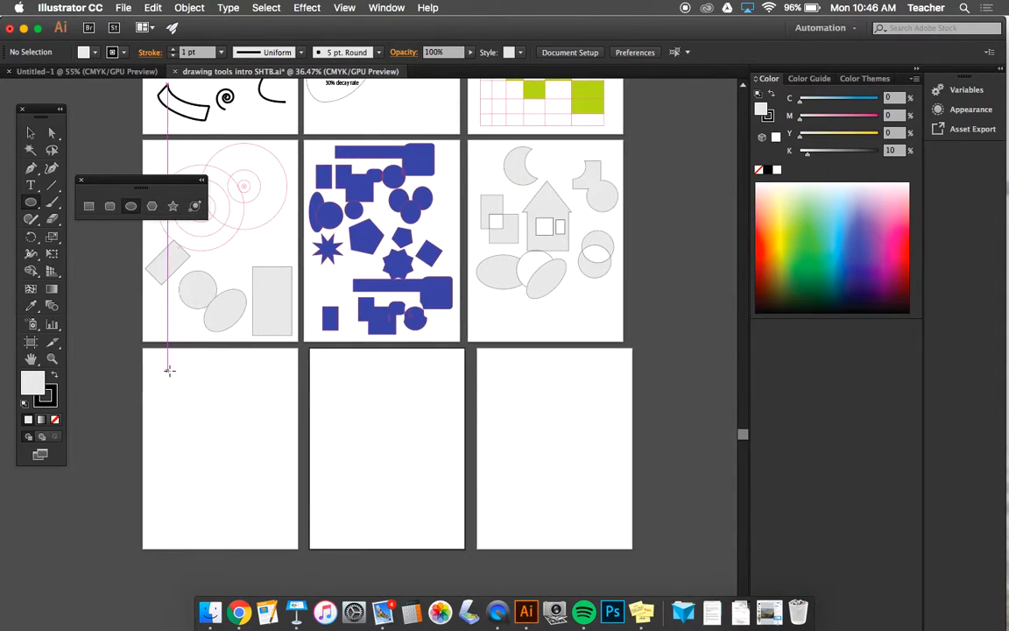
left_click_drag(167, 369, 211, 411)
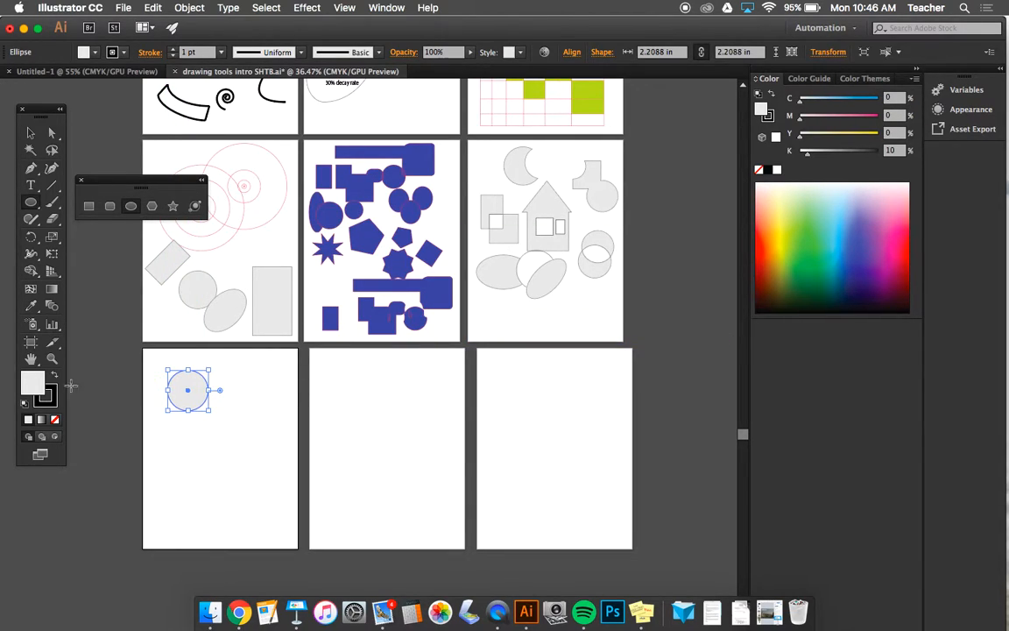
double_click(31, 384)
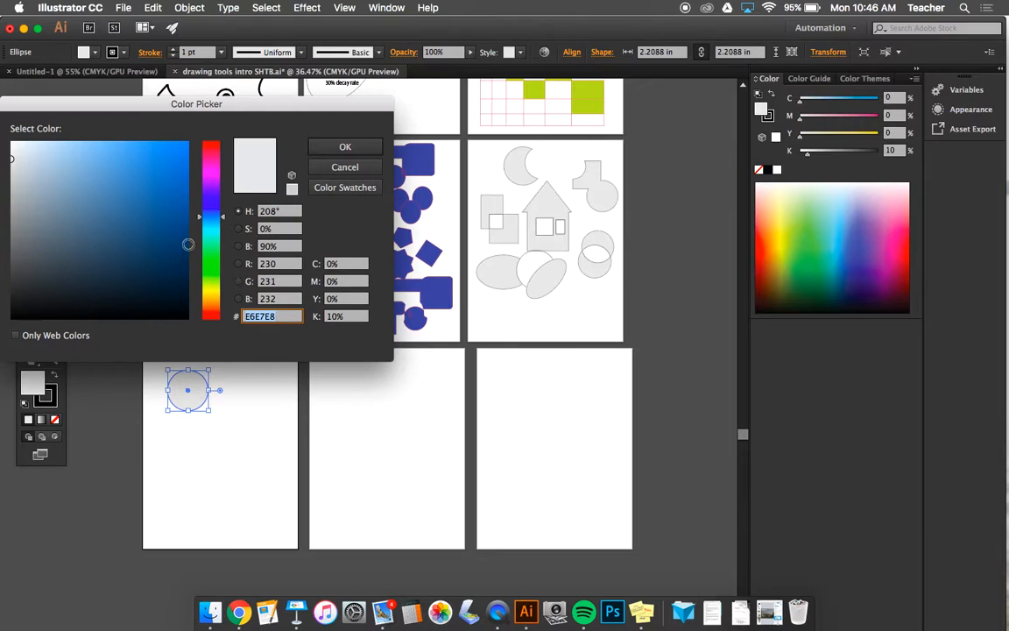
left_click(174, 302)
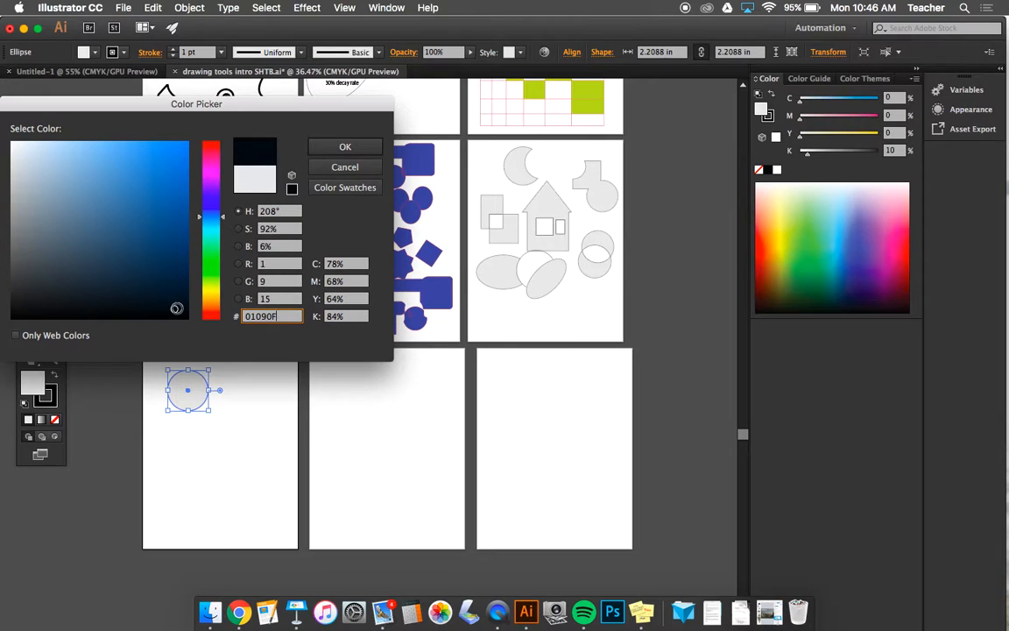
left_click(329, 147)
Draw a tall narrow rectangle overlapping the circle, and an ellipse about 3.00 x 1.79 in overlapping the rectangle below the circle.
left_click(89, 206)
left_click_drag(197, 355, 218, 479)
left_click(131, 207)
left_click_drag(154, 432, 211, 465)
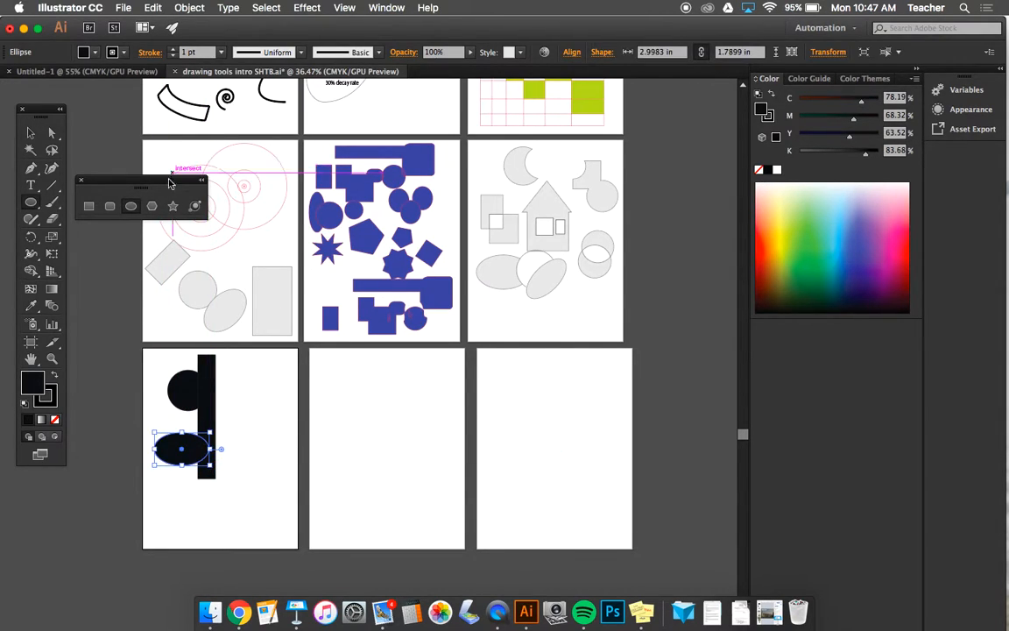
Draw an eight-pointed star and reposition it so it overlaps the right side of the tall rectangle.
left_click(173, 206)
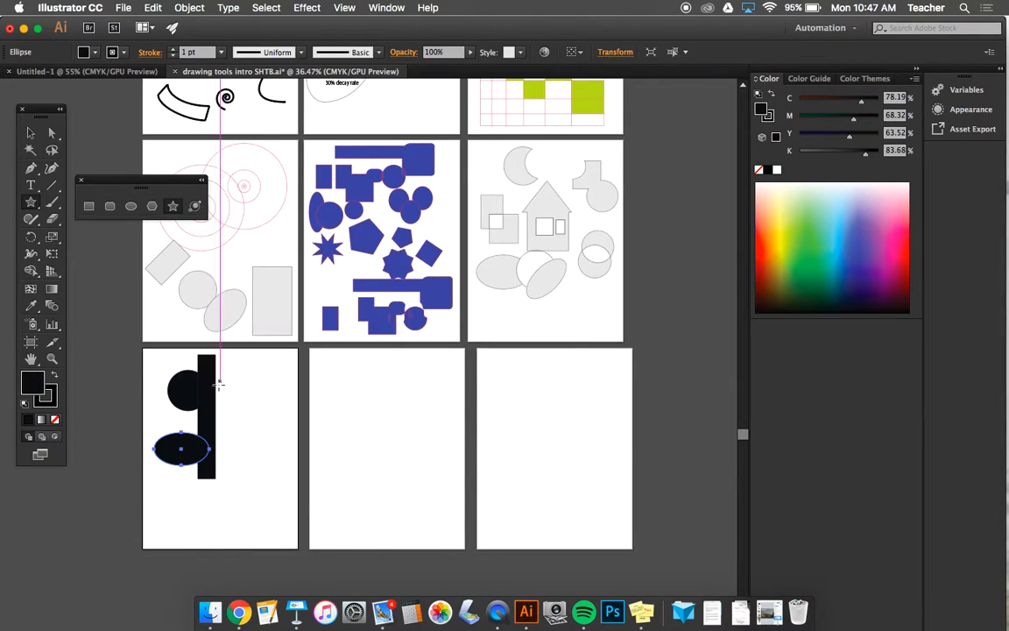
left_click_drag(210, 384, 243, 393)
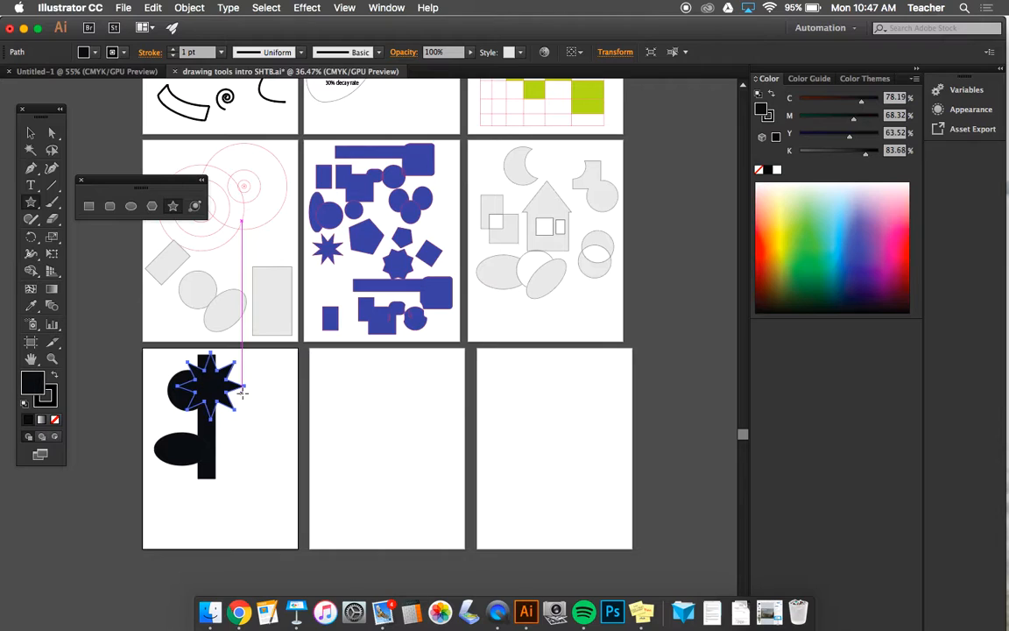
left_click(31, 134)
left_click_drag(205, 368, 230, 425)
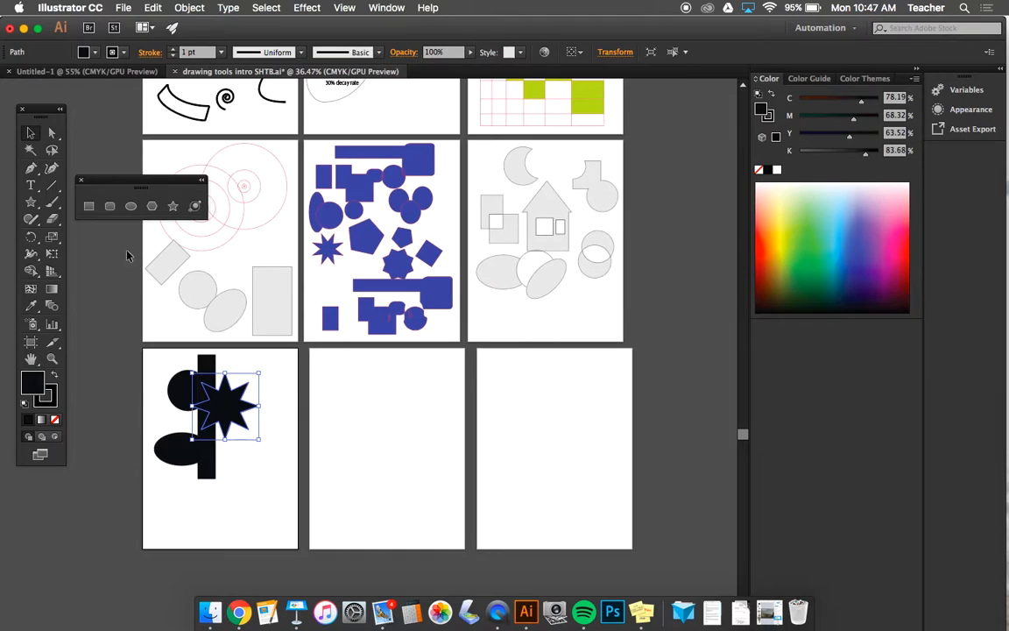
Draw a wide rectangle overlapping the lower part of the star and the right edge of the tall rectangle.
left_click(91, 206)
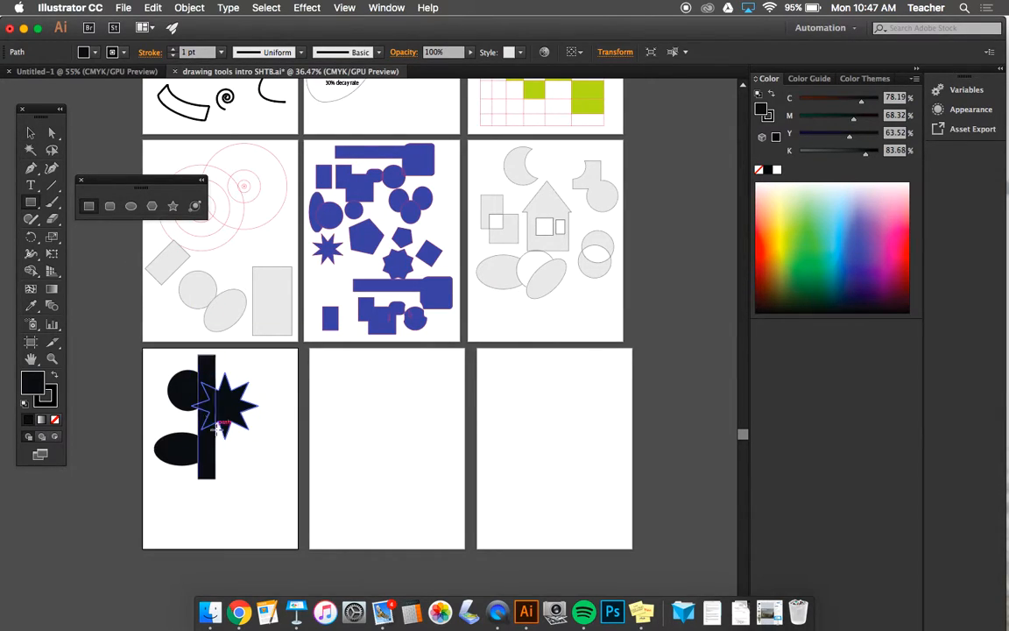
left_click_drag(211, 418, 271, 448)
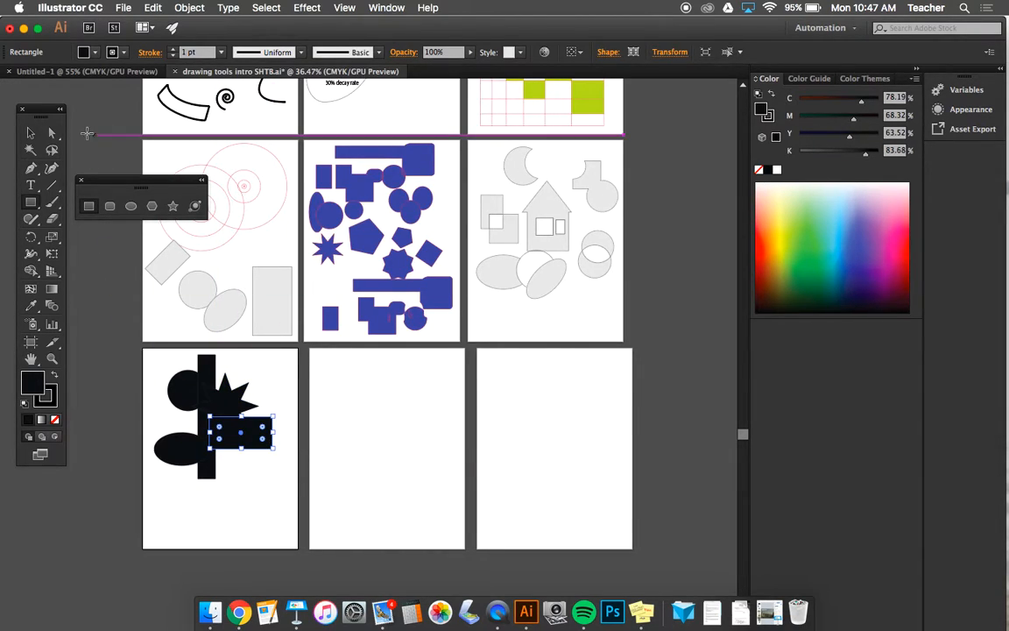
left_click(30, 133)
left_click(279, 396)
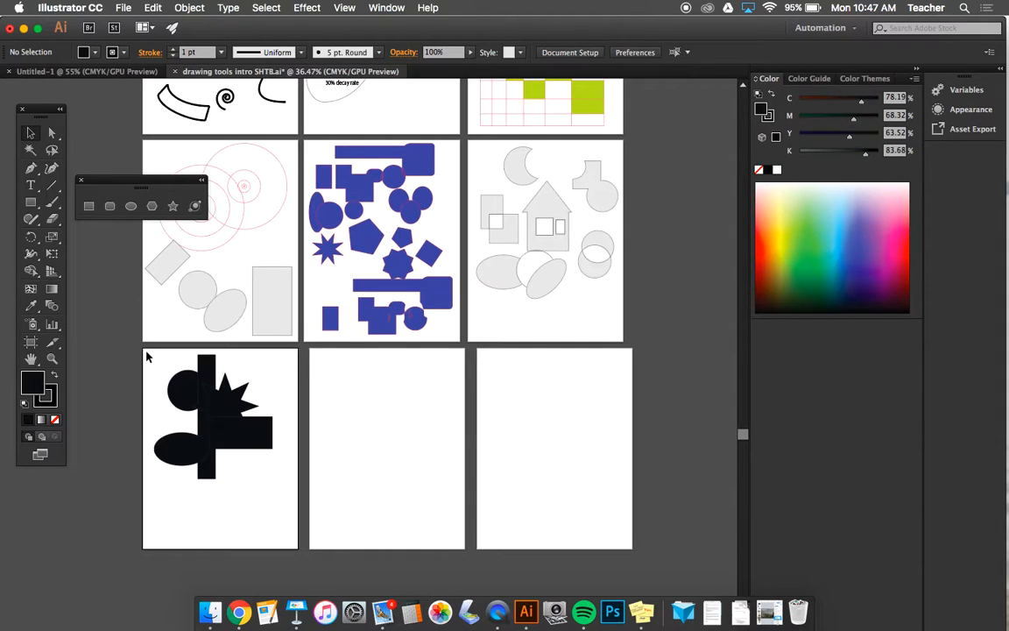
Scale all five black shapes together proportionally to about half size in the artboard's upper-left area.
left_click_drag(147, 357, 273, 481)
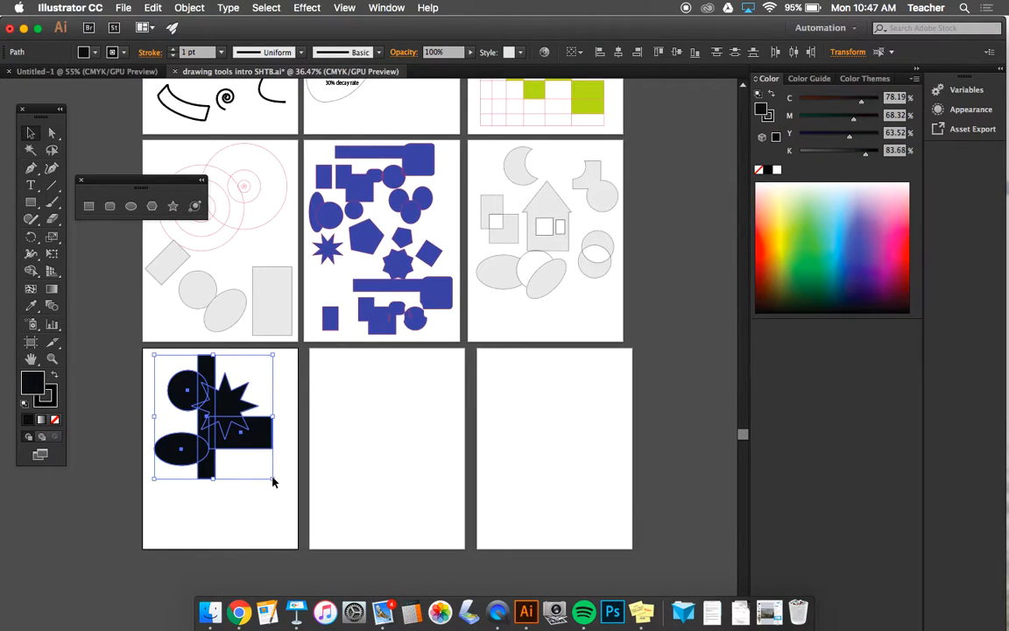
left_click_drag(273, 479, 214, 443)
left_click(246, 398)
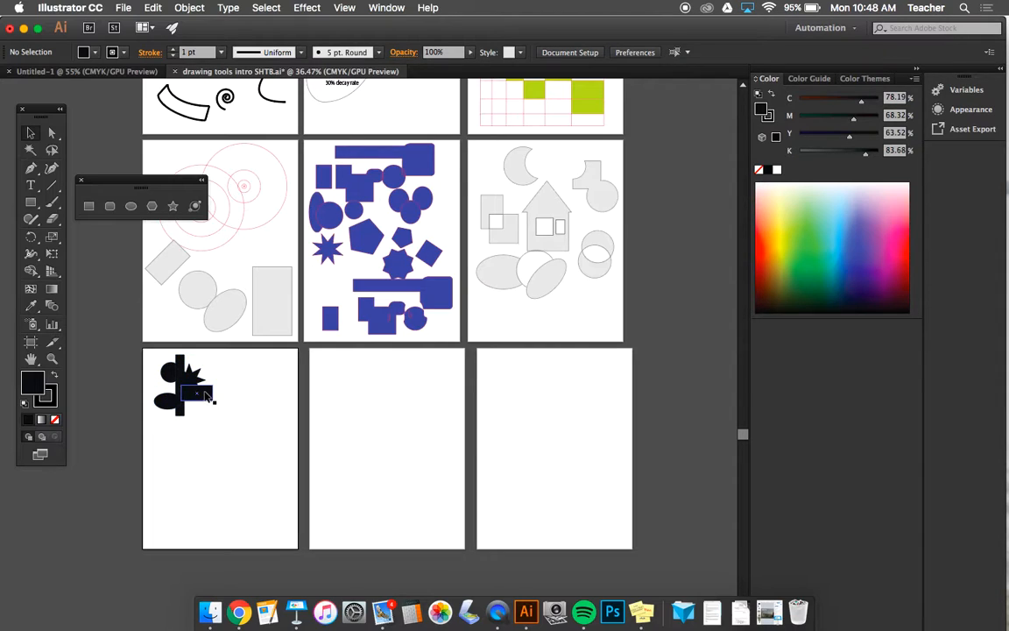
Duplicate the cluster of black shapes three times to form a two-by-two arrangement on Artboard 7.
left_click_drag(146, 350, 225, 438)
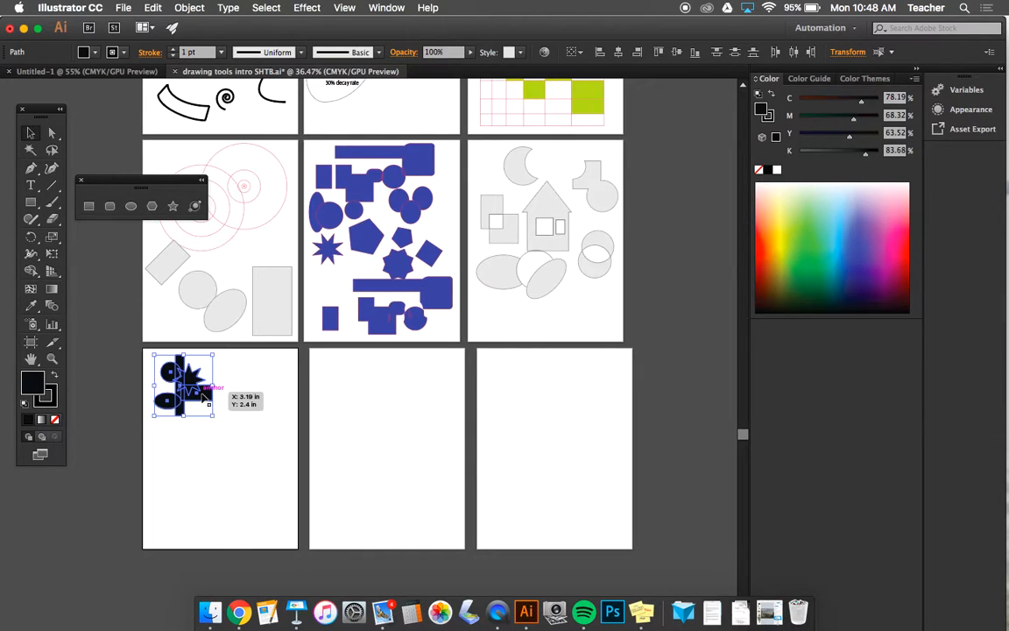
left_click_drag(204, 397, 195, 475)
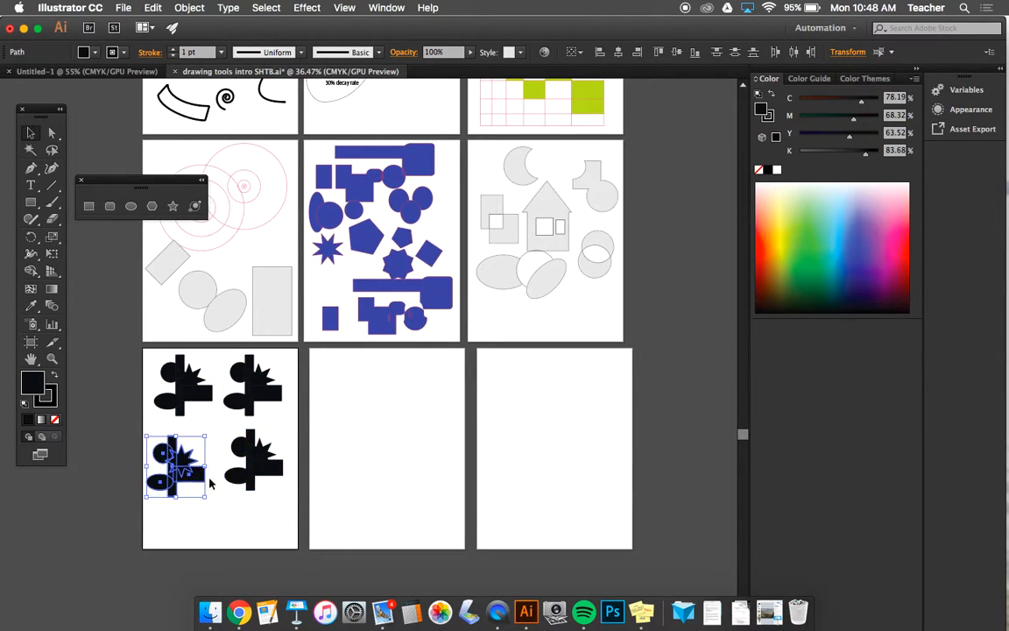
left_click(255, 514)
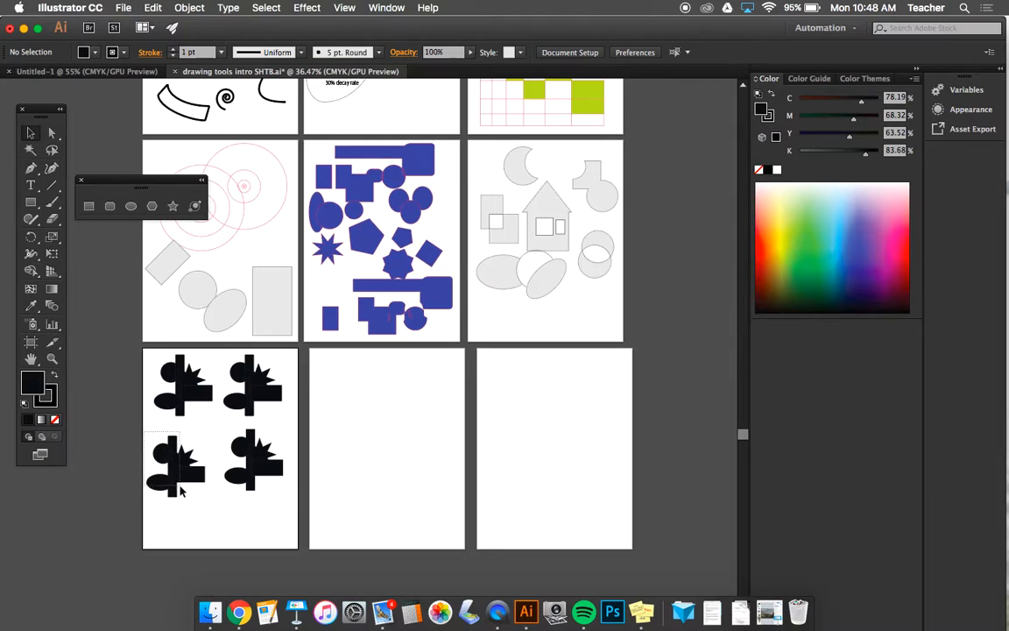
Move the two lower shape clusters down toward the bottom of the artboard, leaving a gap below the upper pair.
left_click_drag(200, 472, 201, 529)
left_click_drag(268, 457, 276, 514)
left_click(320, 436)
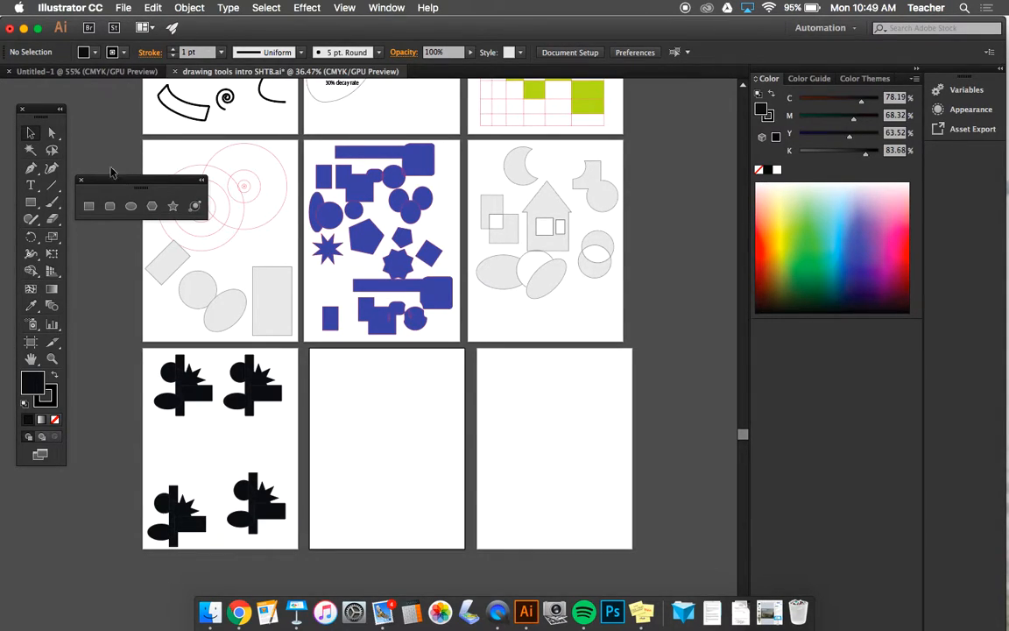
left_click(31, 133)
left_click(222, 388)
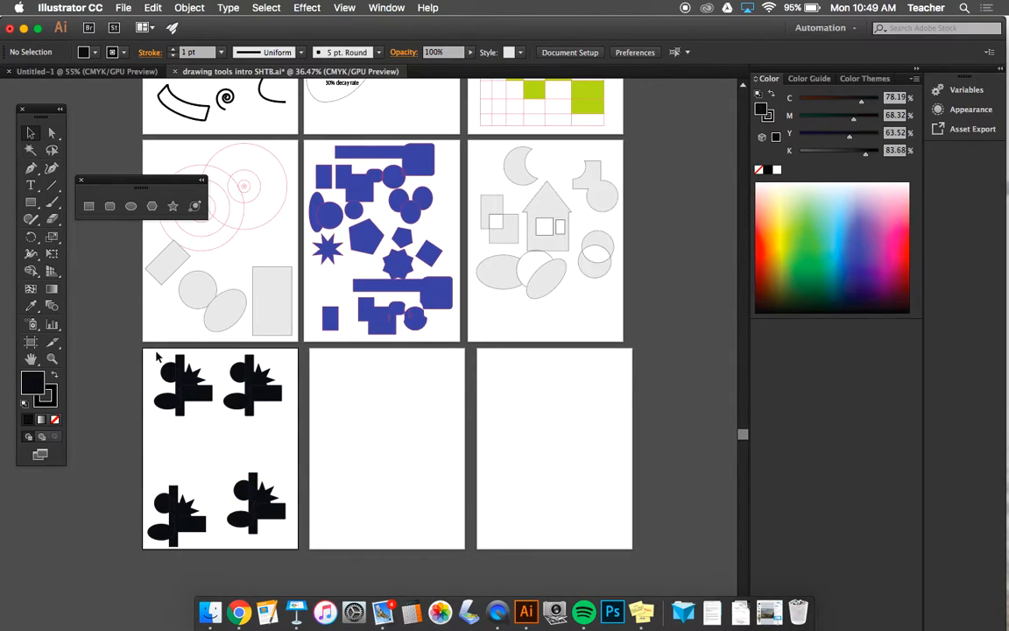
left_click_drag(153, 357, 205, 415)
left_click(201, 428)
Move the floating shape tools higher, display the Pathfinder options and place them directly beneath the shape tools.
left_click_drag(109, 191, 102, 113)
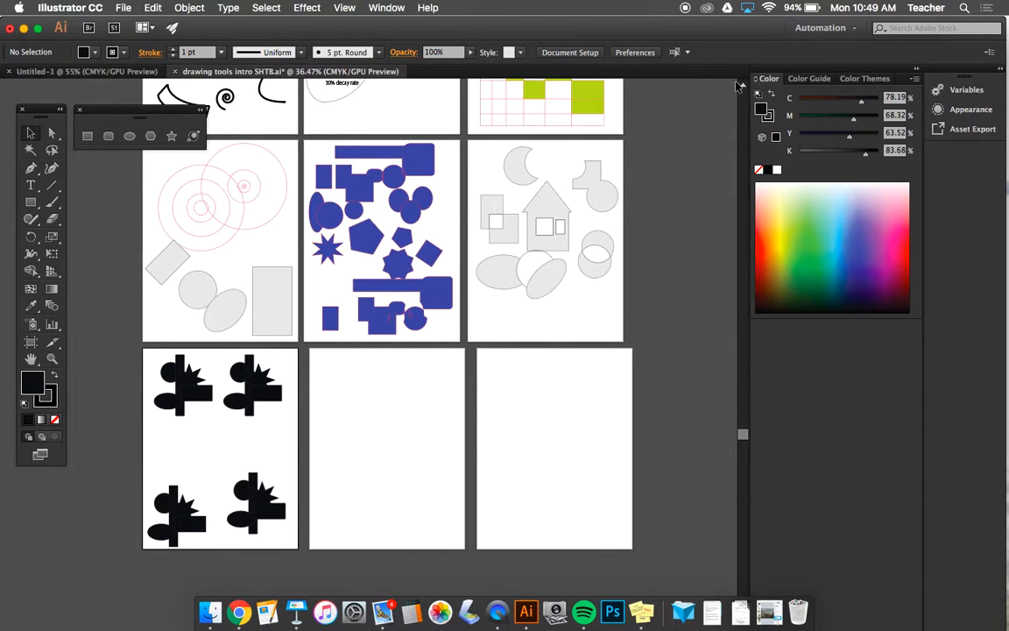
left_click(386, 7)
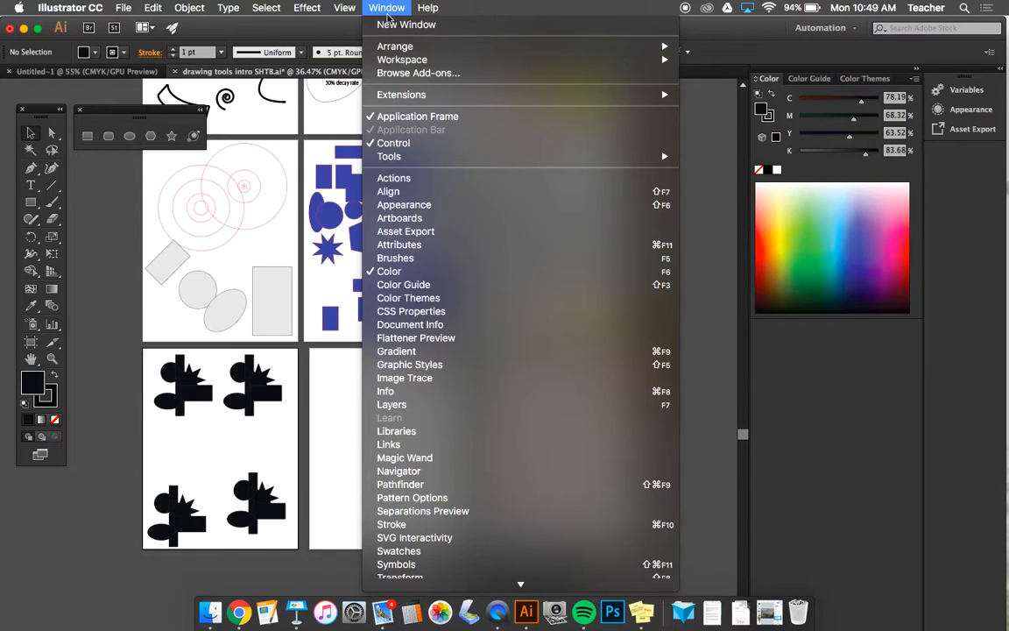
scroll(451, 568, "down", 5)
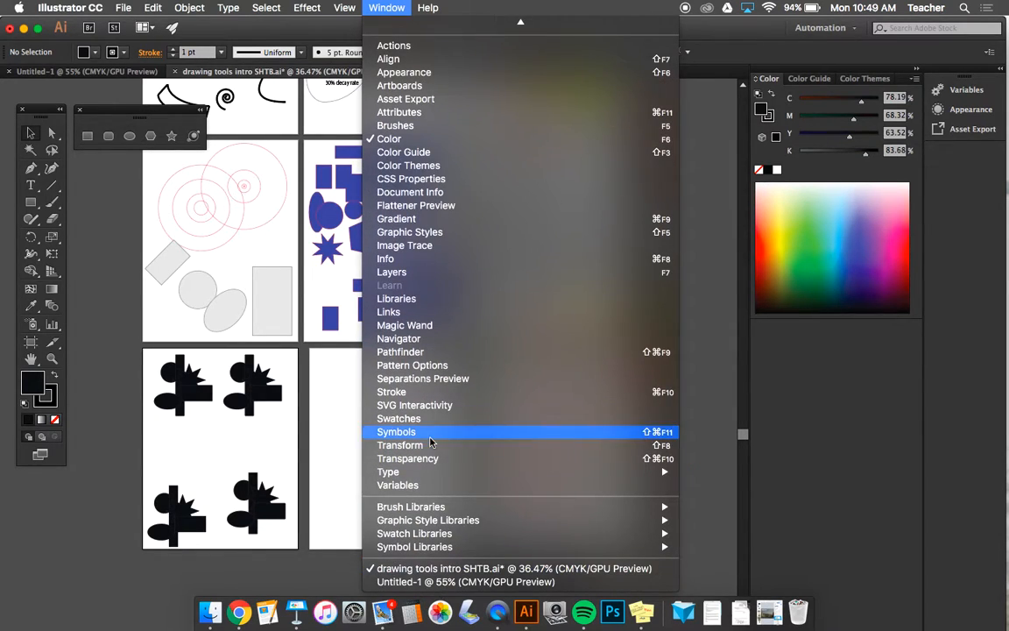
left_click(415, 353)
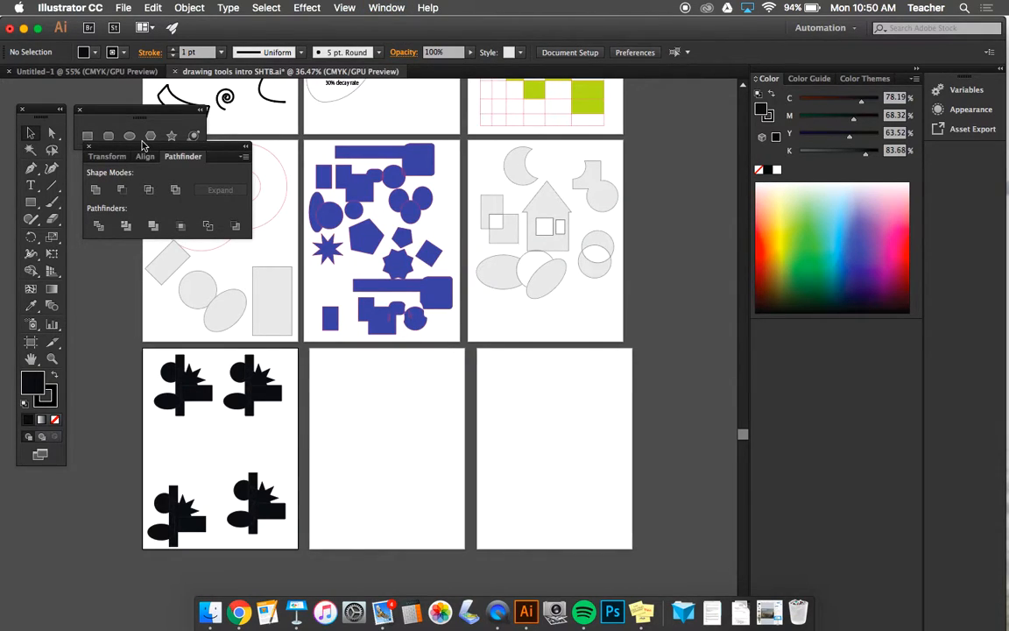
mouse_move(143, 149)
left_mouse_down()
mouse_move(128, 157)
mouse_move(134, 164)
left_mouse_up()
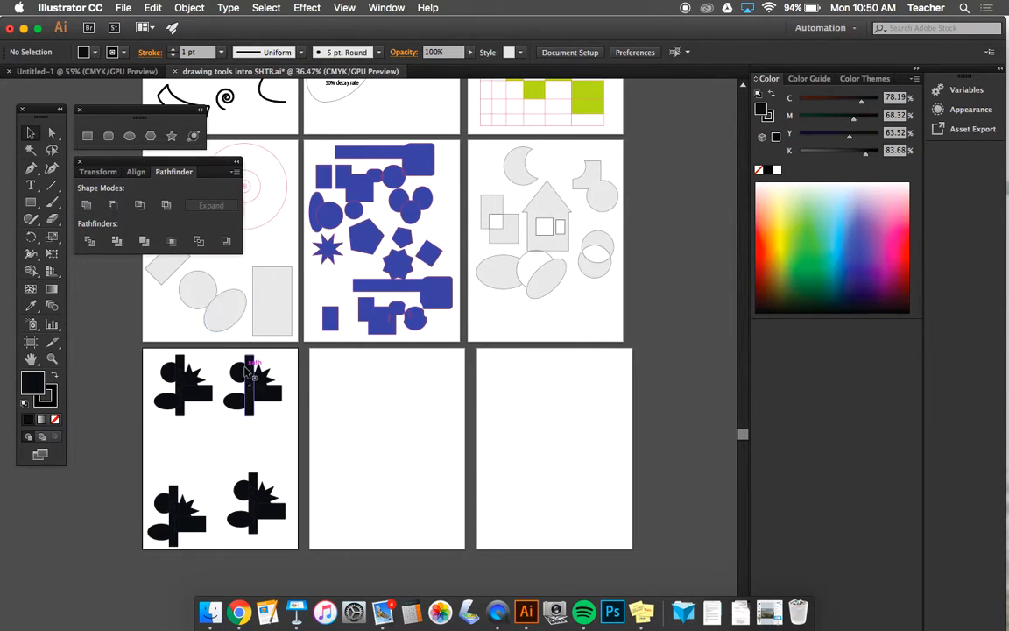
Select all five shapes in the upper-left cluster and split them at their overlaps with Pathfinder Divide.
scroll(158, 429, "up", 2)
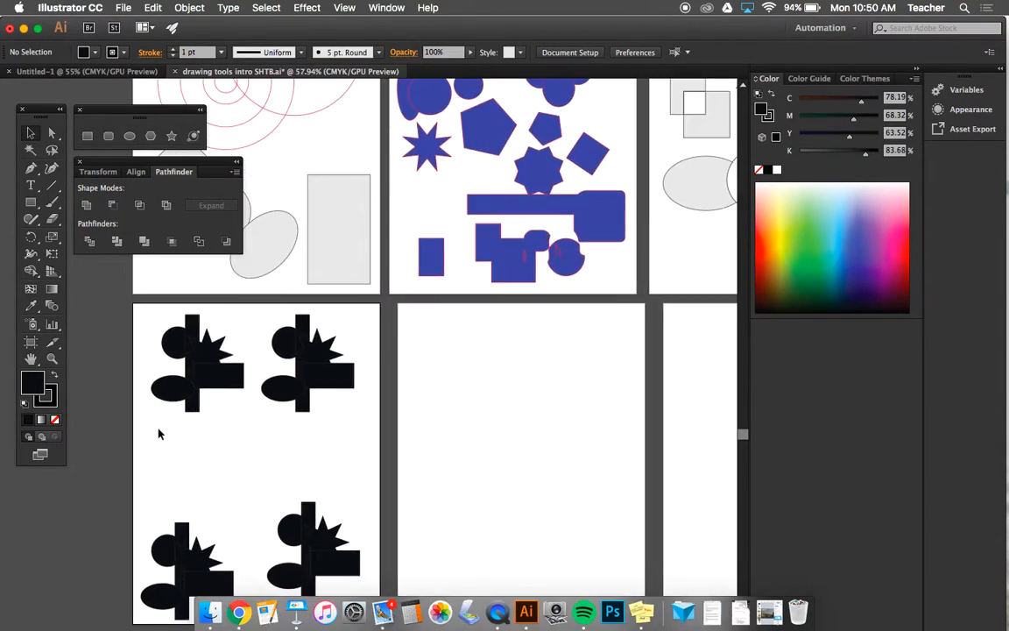
scroll(158, 433, "up", 3)
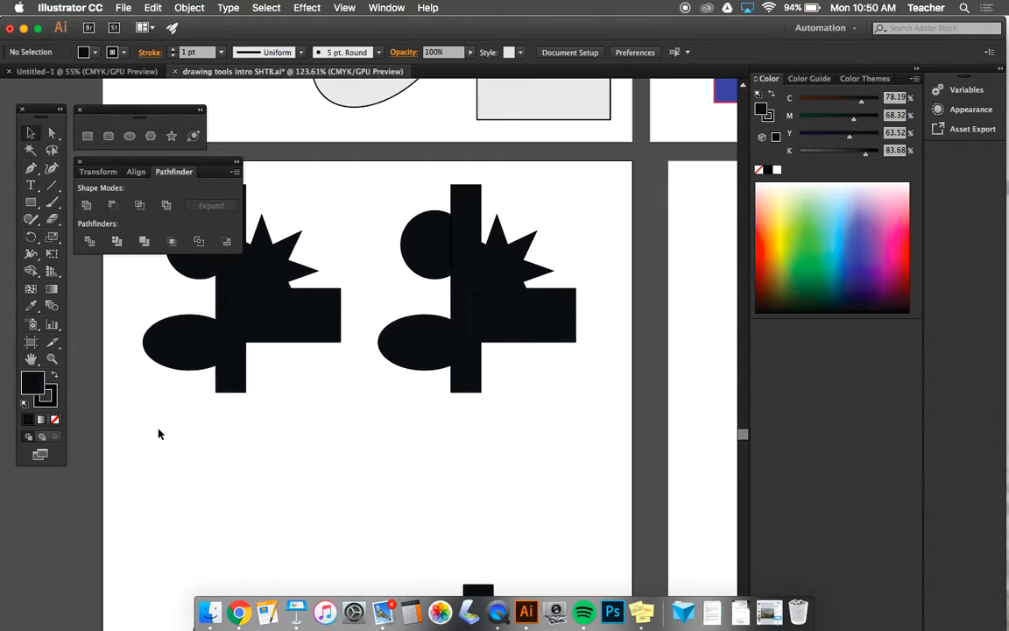
scroll(159, 434, "up", 5)
scroll(158, 434, "right", 2)
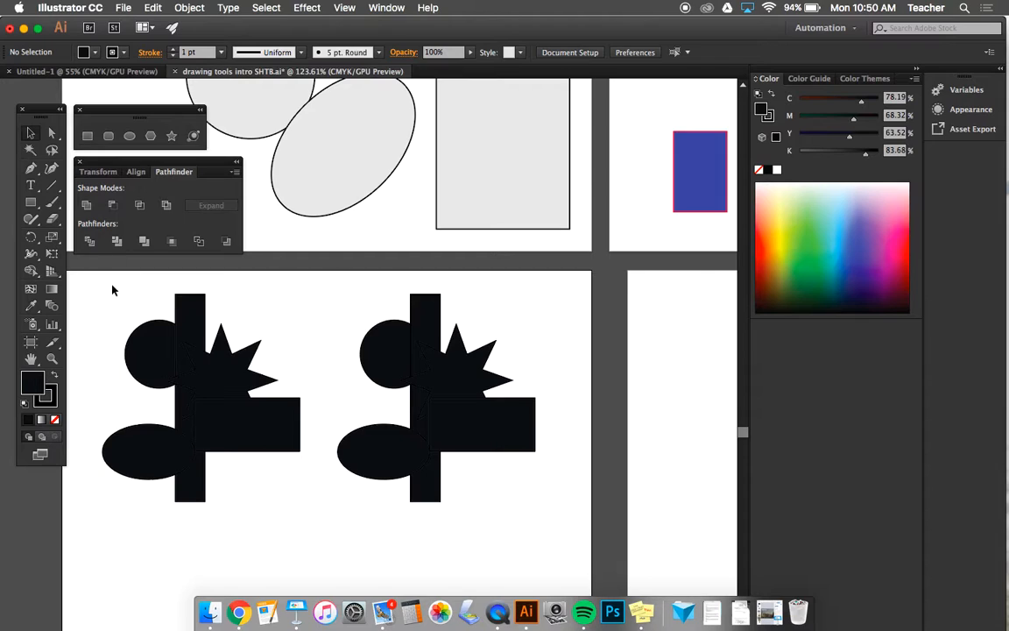
left_click_drag(85, 290, 285, 512)
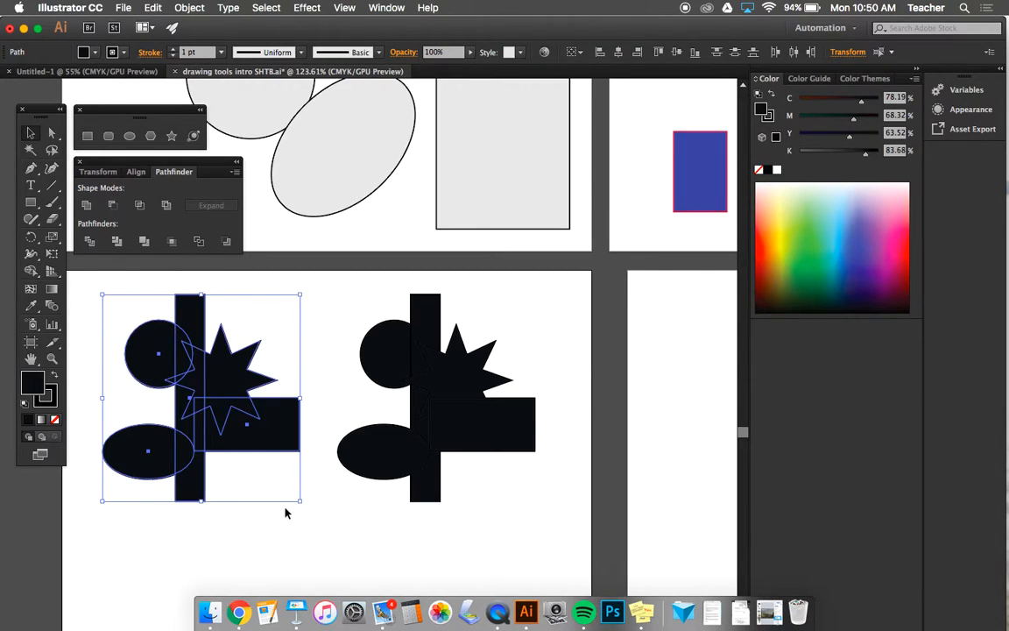
left_click(90, 241)
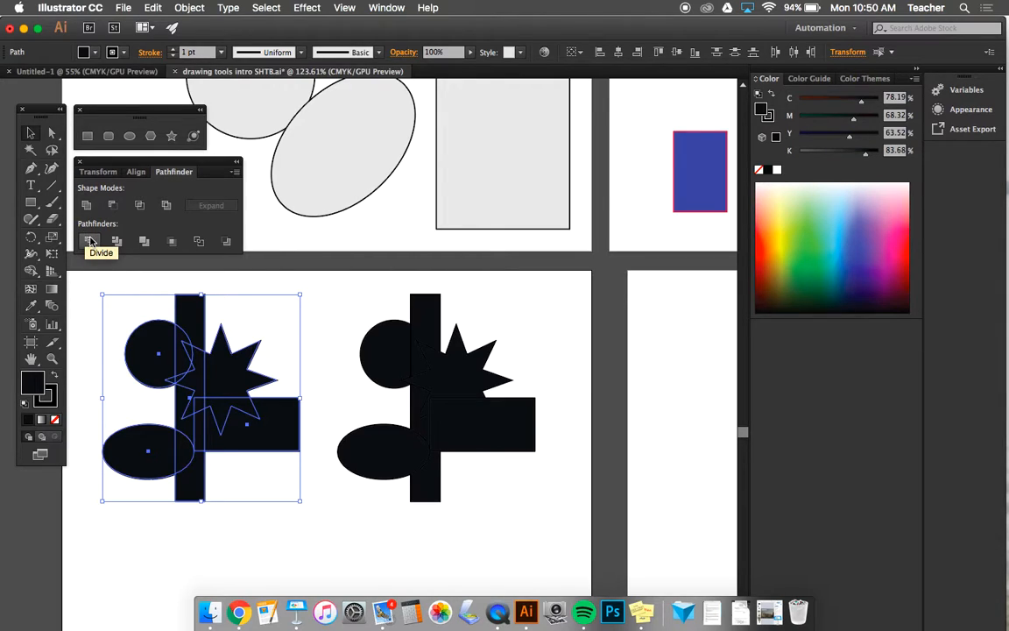
left_click(90, 241)
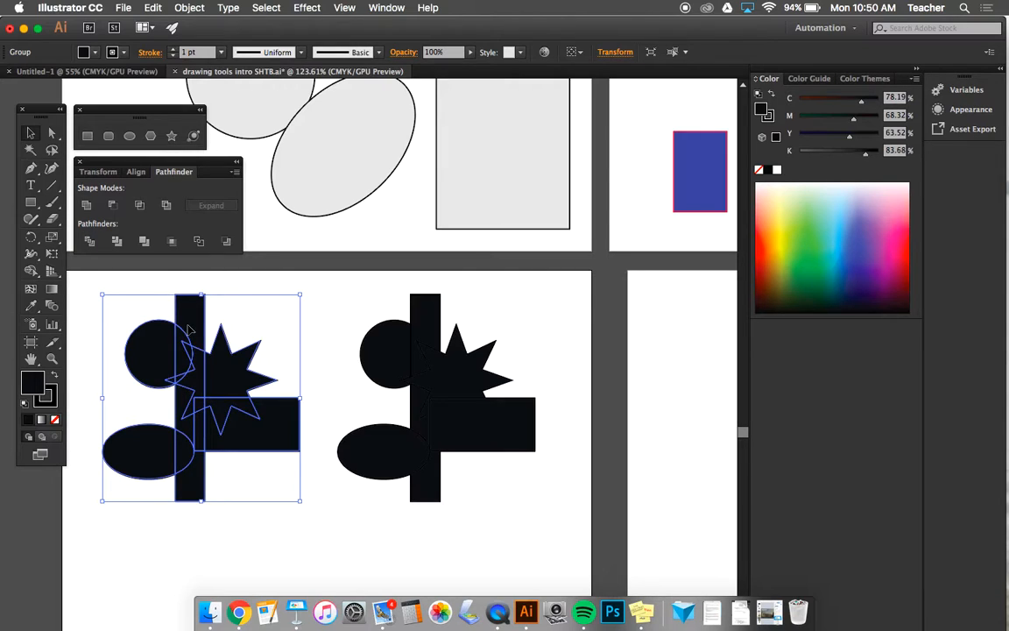
Isolate the divided group and pull the rectangle, star and circle pieces away from the vertical bar.
double_click(171, 351)
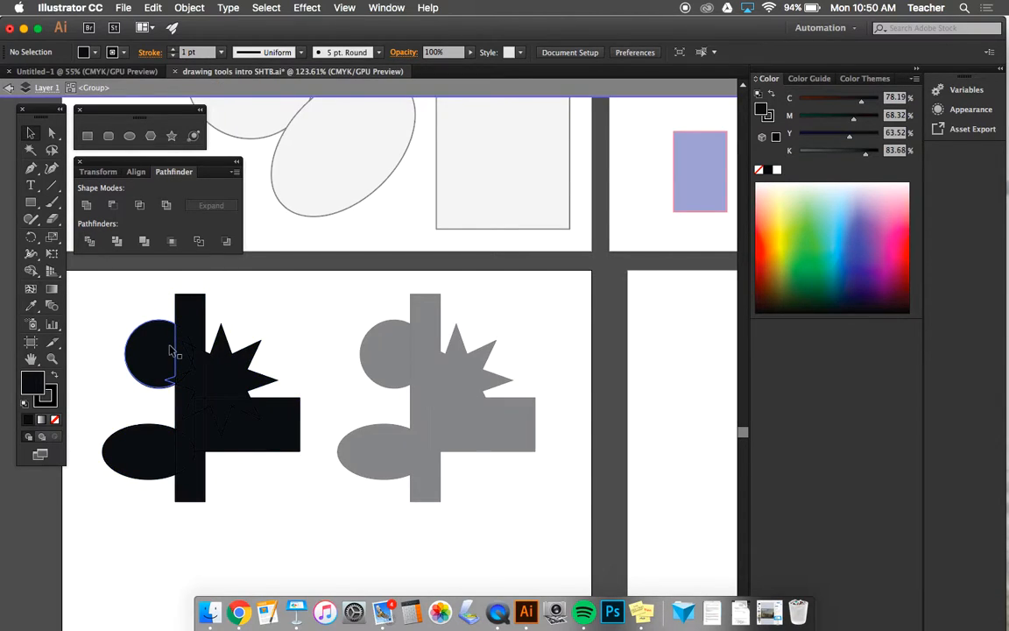
left_click(182, 355)
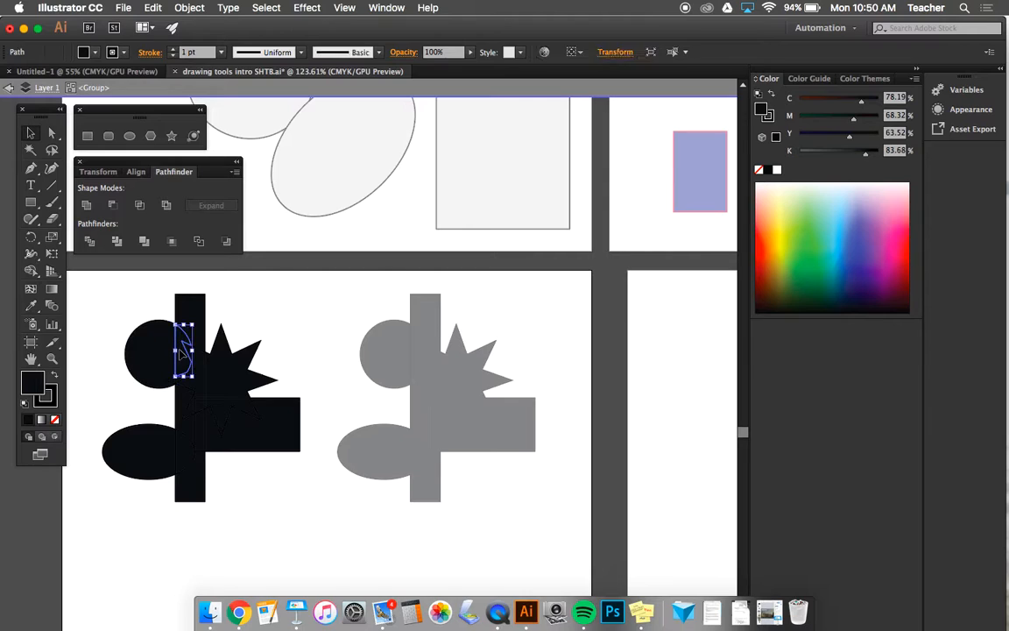
left_click(202, 359)
left_click(225, 363)
left_click(233, 437)
left_click(229, 418)
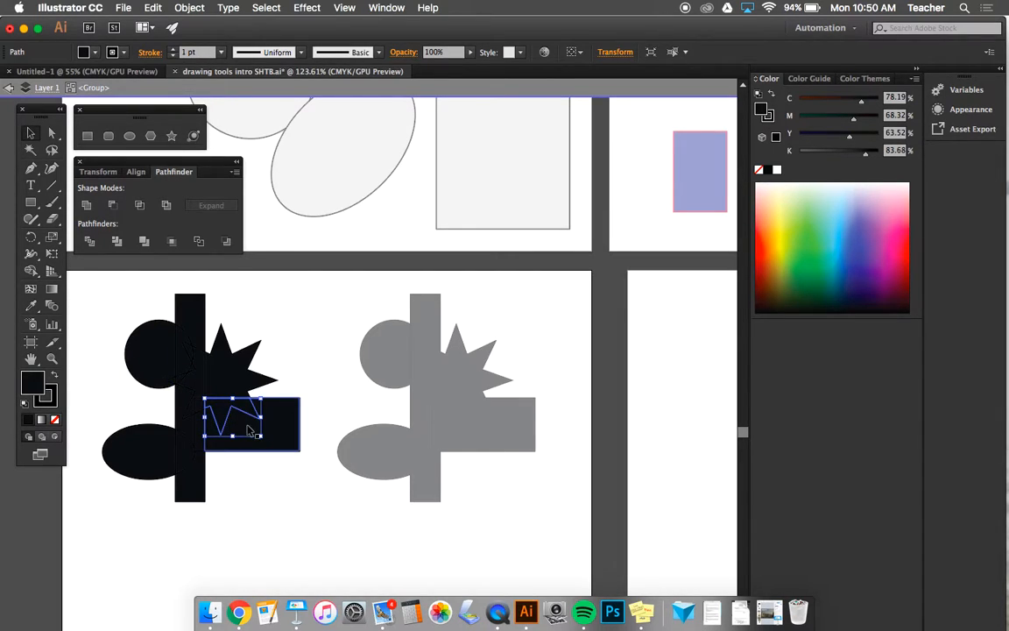
left_click_drag(277, 434, 301, 510)
left_click_drag(217, 412, 235, 433)
left_click_drag(219, 391, 230, 374)
left_click_drag(162, 360, 163, 389)
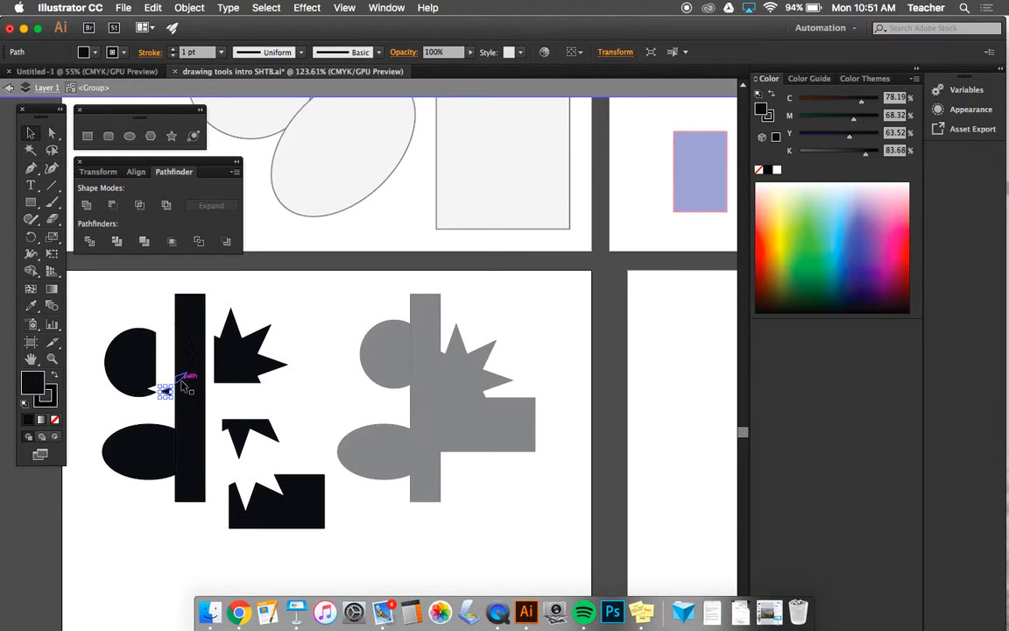
Shift the inner bar fragments and ellipse piece leftward, and bring the cut rectangle closer to the star fragment above it.
left_click_drag(182, 378, 169, 343)
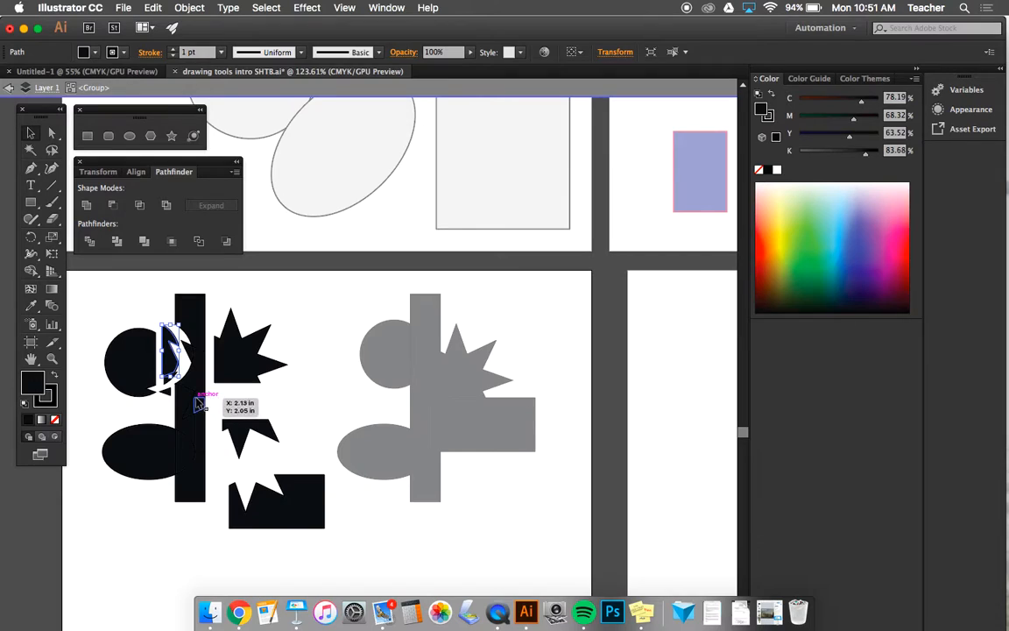
left_click_drag(199, 406, 167, 417)
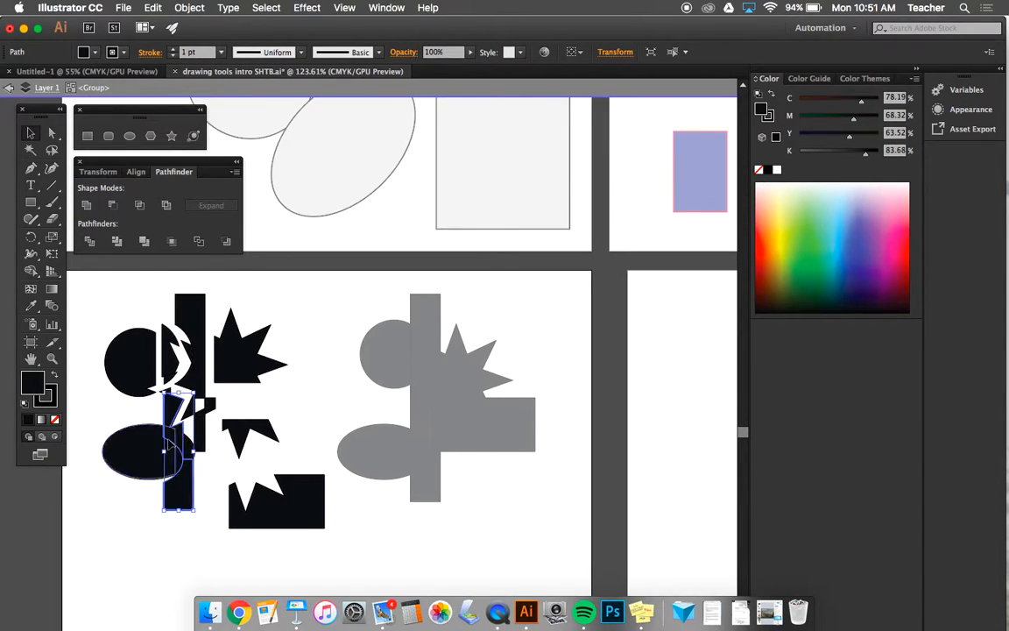
left_click_drag(164, 473, 143, 481)
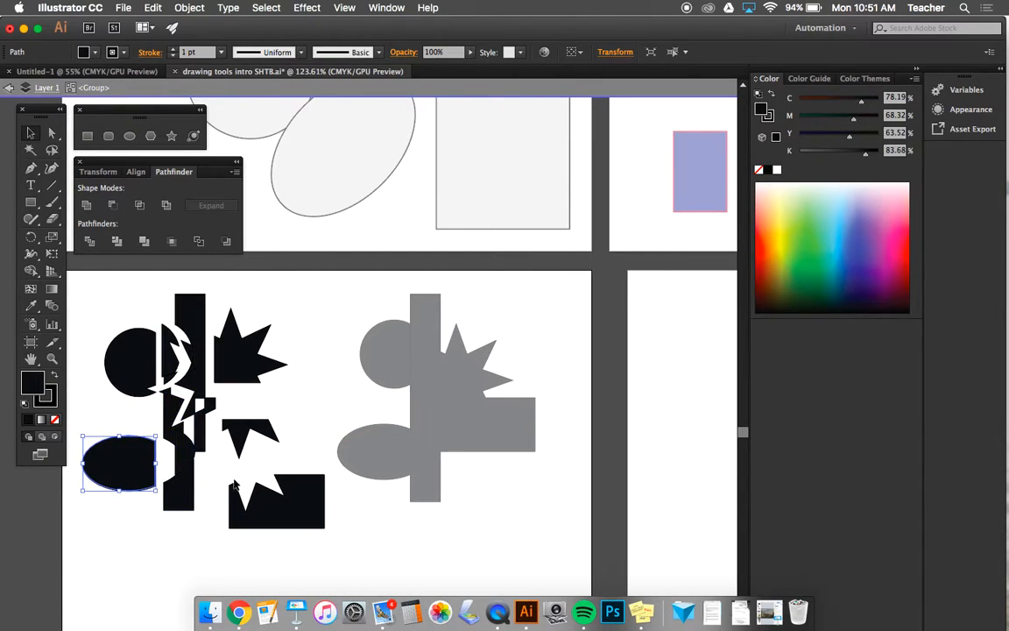
left_click_drag(272, 498, 257, 471)
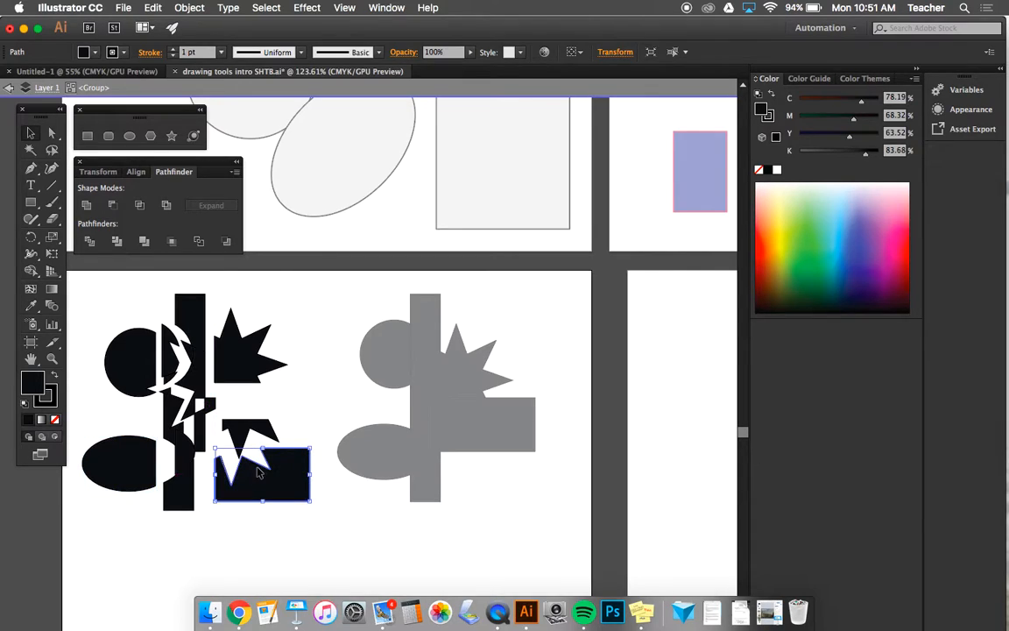
Add the text label "divide (pathfinder)" beneath the separated pieces of the first cluster.
left_click(30, 187)
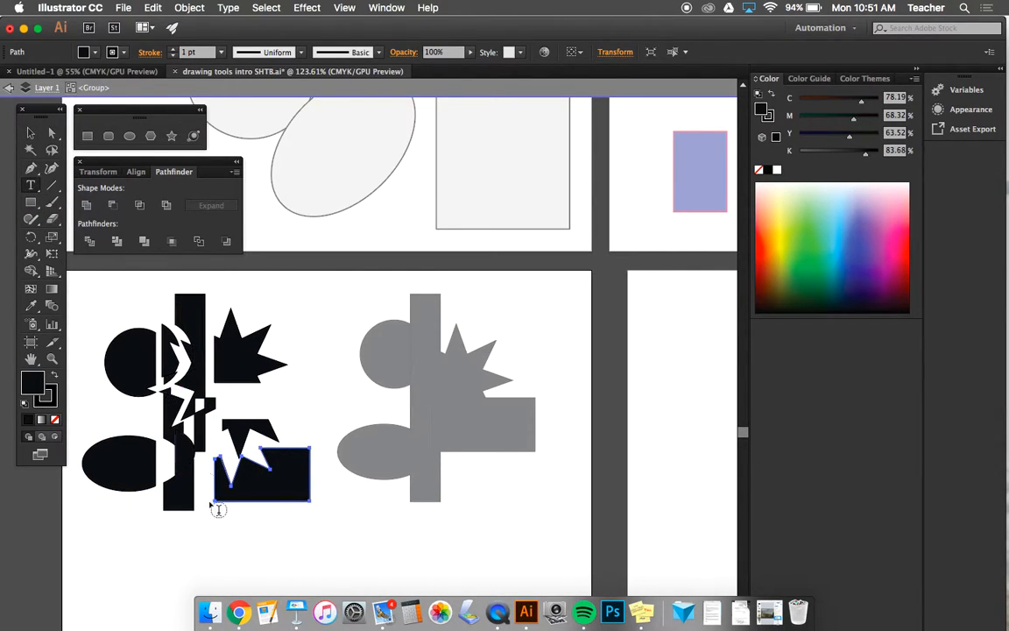
left_click(181, 540)
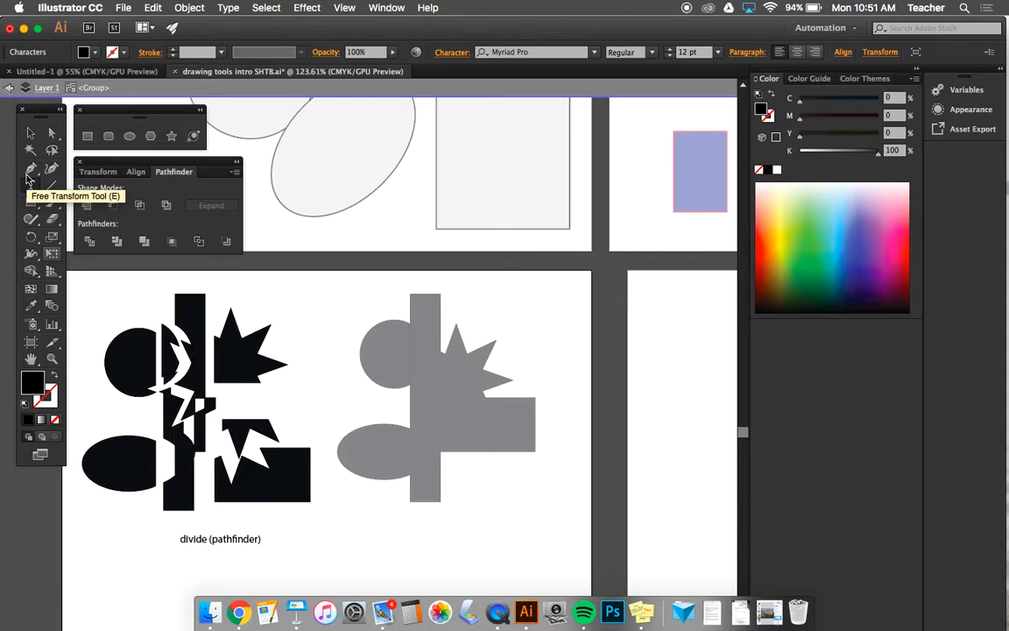
left_click(31, 134)
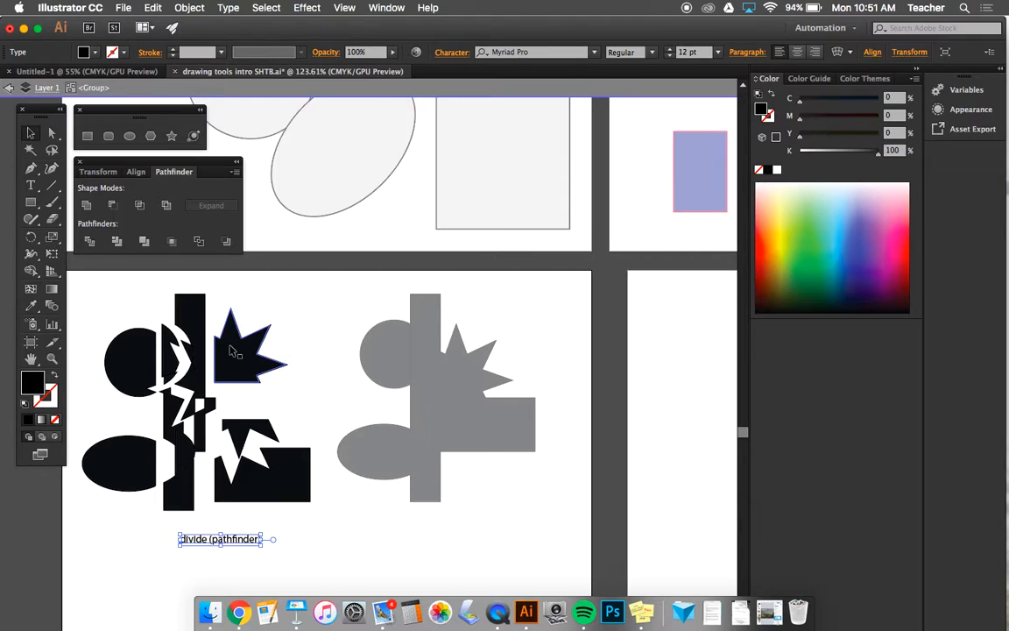
Offset the bar's top piece upward and shift the two small fragments beside the bar's middle outward.
left_click(201, 329)
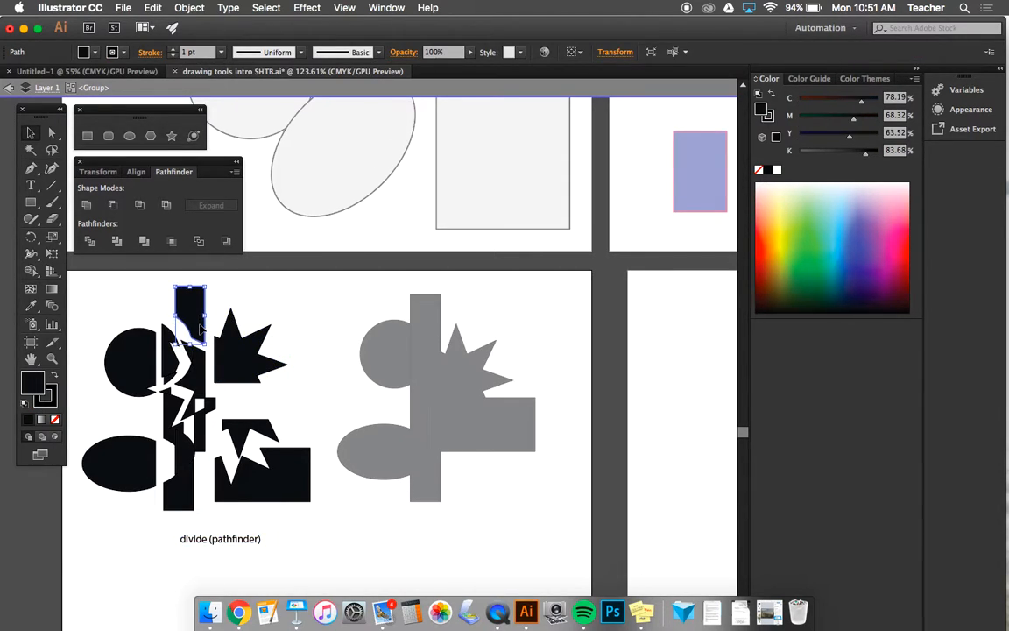
left_click(211, 405)
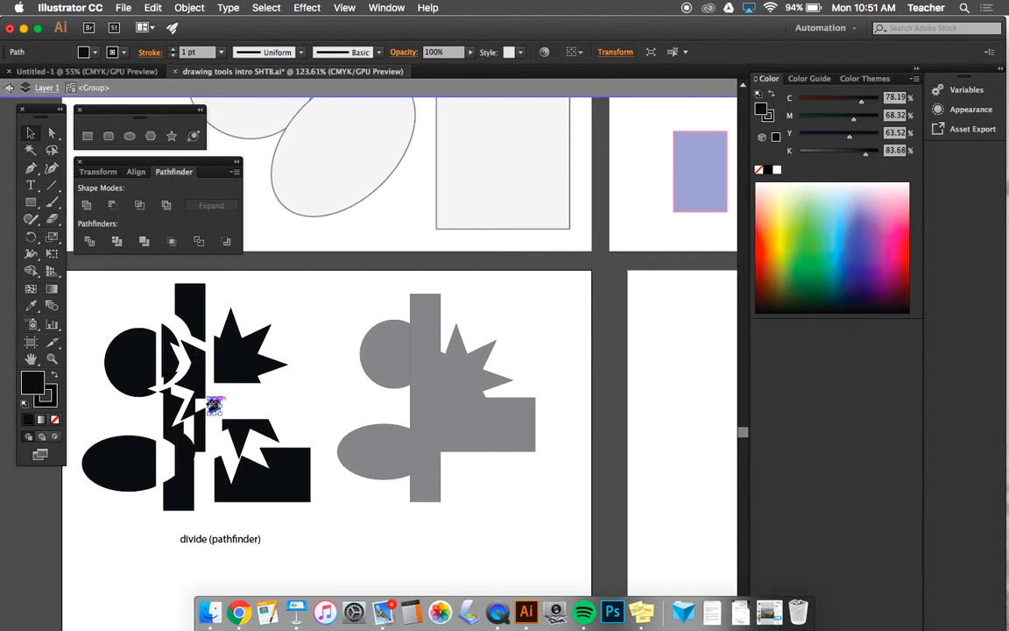
left_click(201, 420)
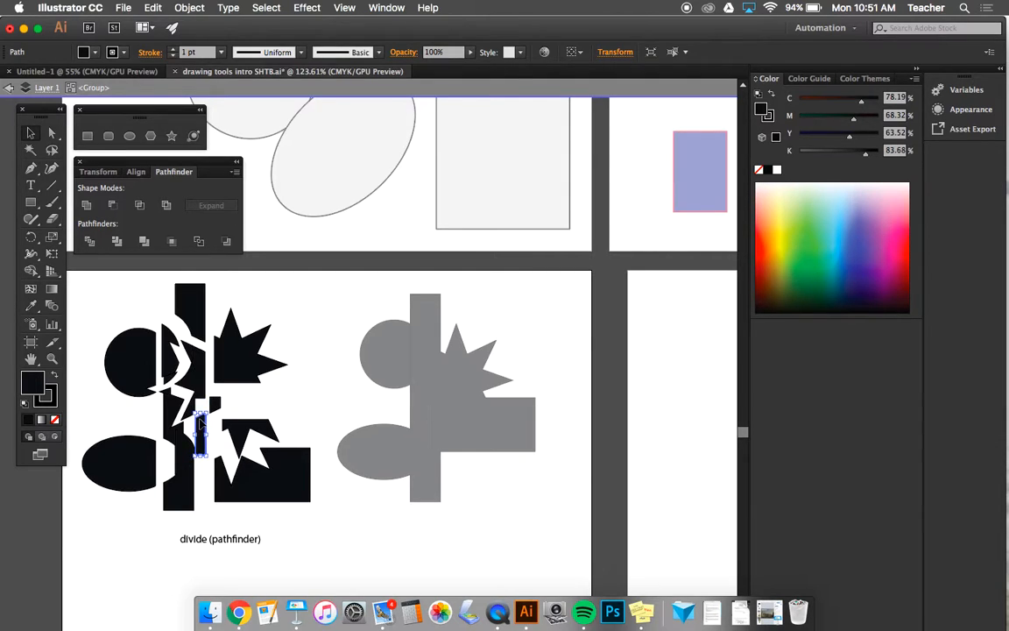
Nudge the fragment where the ellipse overlapped the bar to the right, away from the ellipse.
left_click_drag(201, 423, 171, 436)
key("Right")
key("Right")
key("Right")
key("Right")
key("Right")
key("Right")
key("Right")
key("Right")
key("Right")
key("Right")
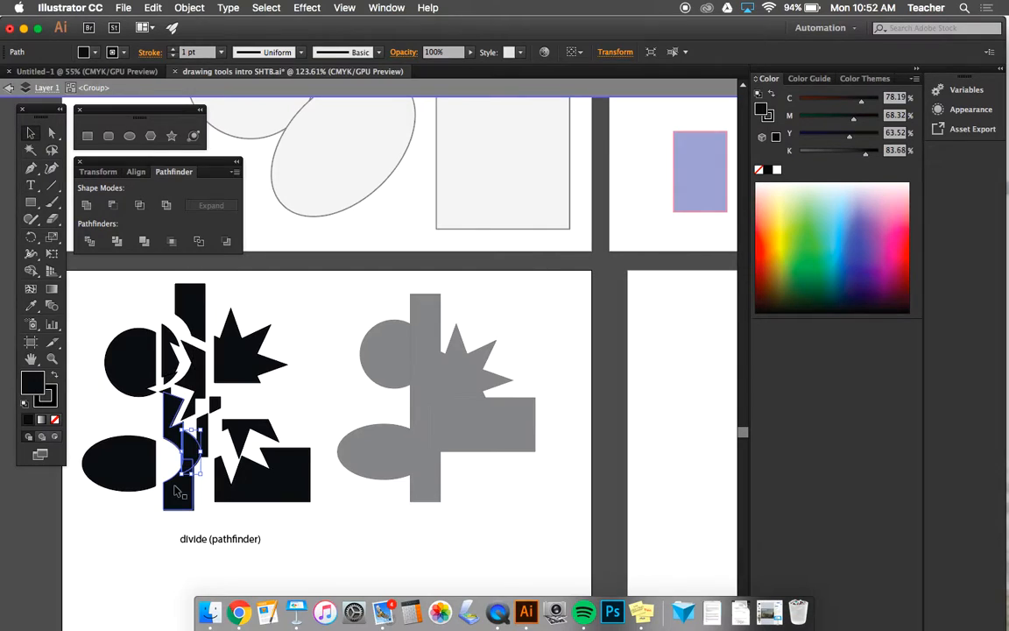
Nudge the long lower bar piece down and slightly left to open gaps around it, then deselect it.
left_click(177, 491)
key("Left")
key("Left")
key("Left")
key("Left")
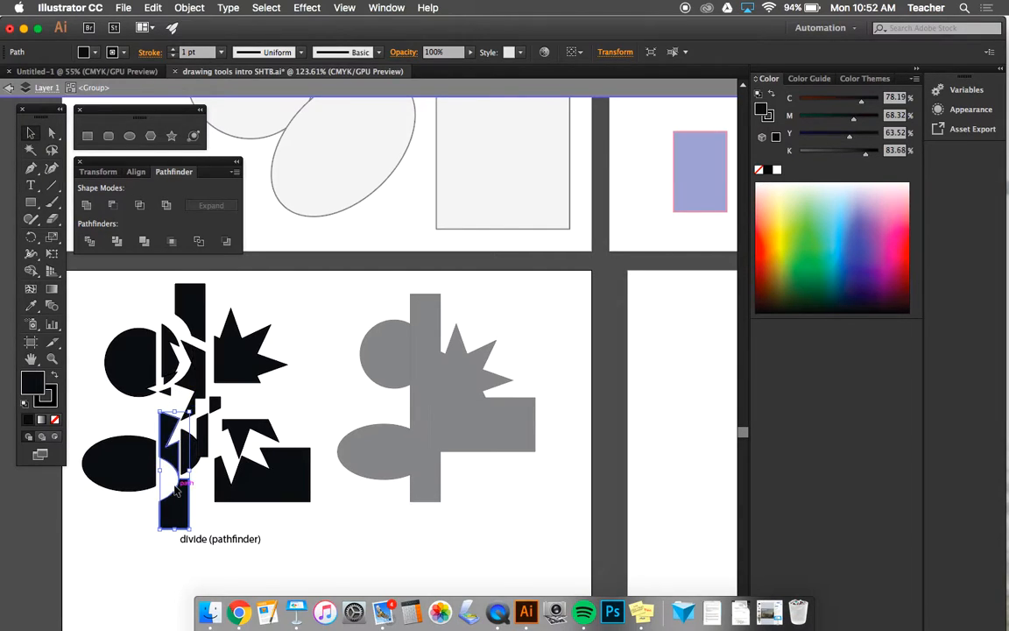
left_click(200, 515)
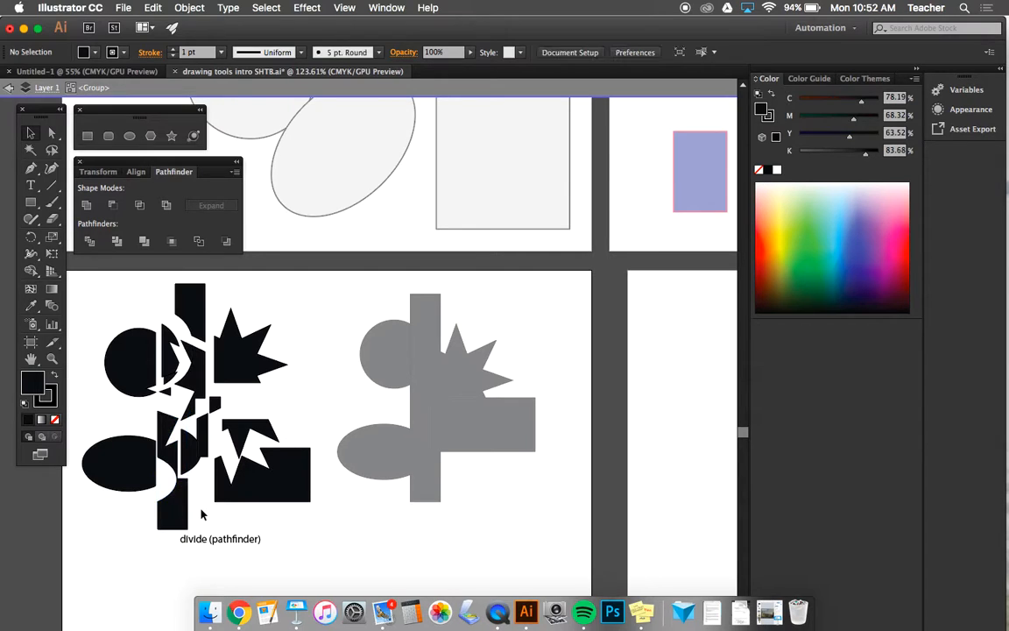
Nudge the cut ellipse piece slightly left and down, and leave the group's isolation mode.
left_click(133, 450)
key("Left")
key("Left")
key("Down")
key("Down")
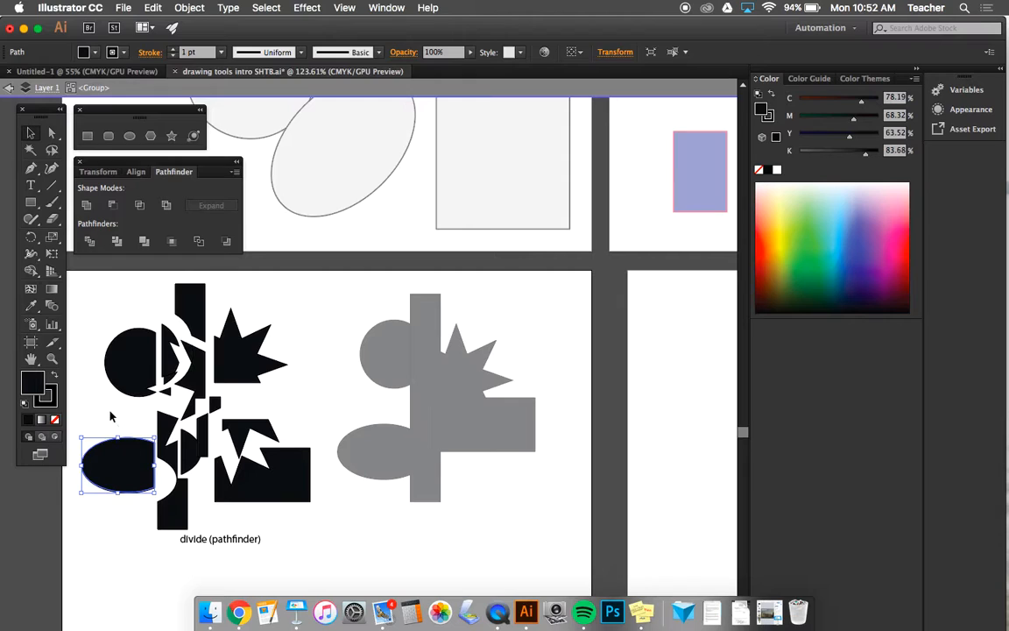
left_click(98, 368)
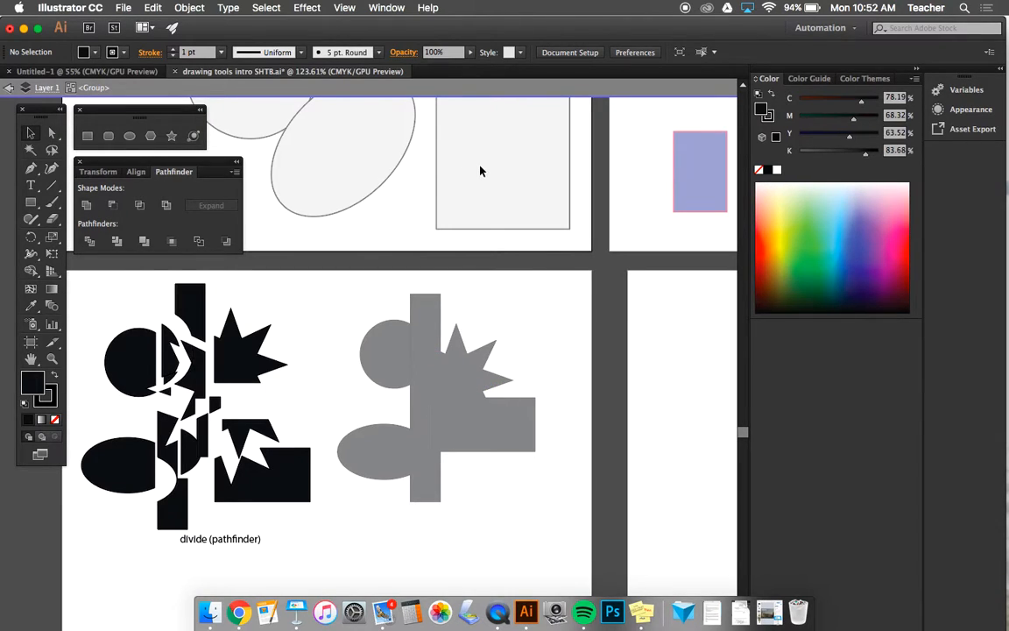
left_click(7, 87)
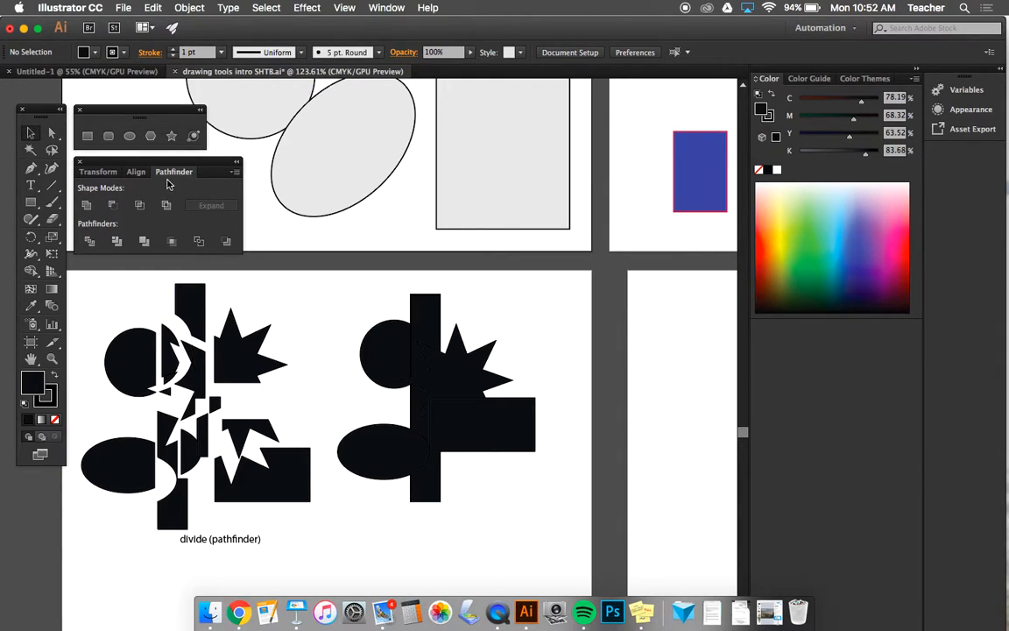
Select all shapes in the upper-right cluster and apply Pathfinder Trim to them.
left_click_drag(347, 274, 558, 502)
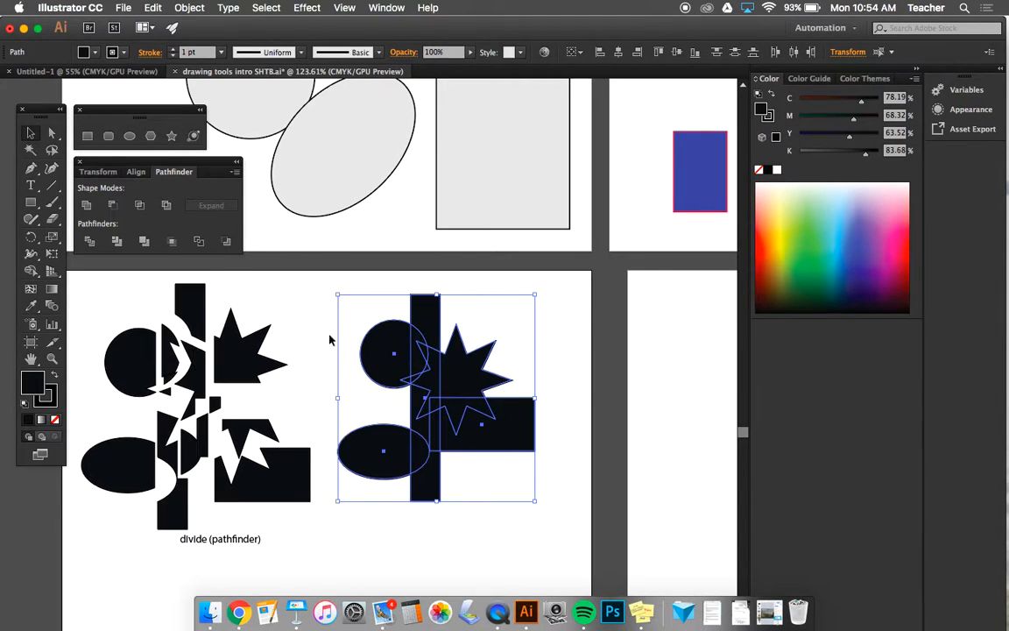
left_click(120, 244)
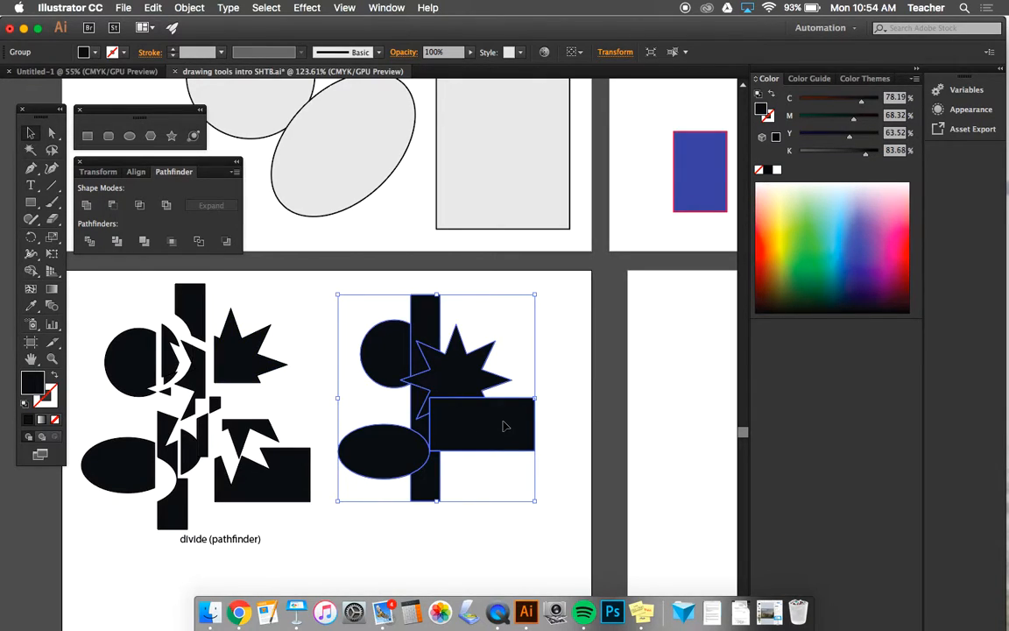
left_click(520, 368)
Isolate the trimmed group and pull its rectangle, star, circle and ellipse away from the vertical bar.
double_click(496, 414)
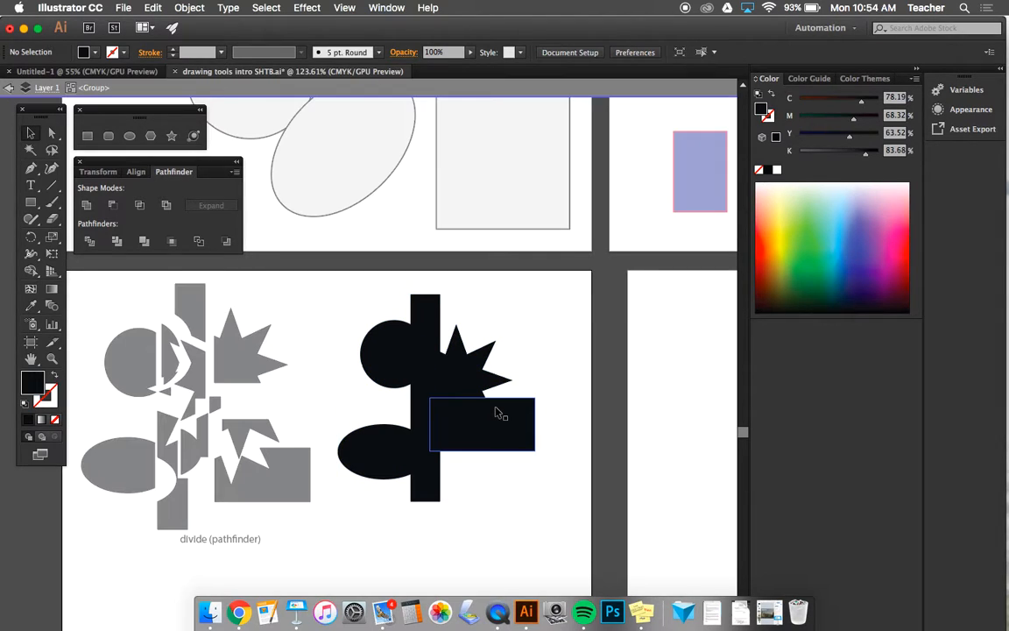
left_click_drag(496, 413, 506, 437)
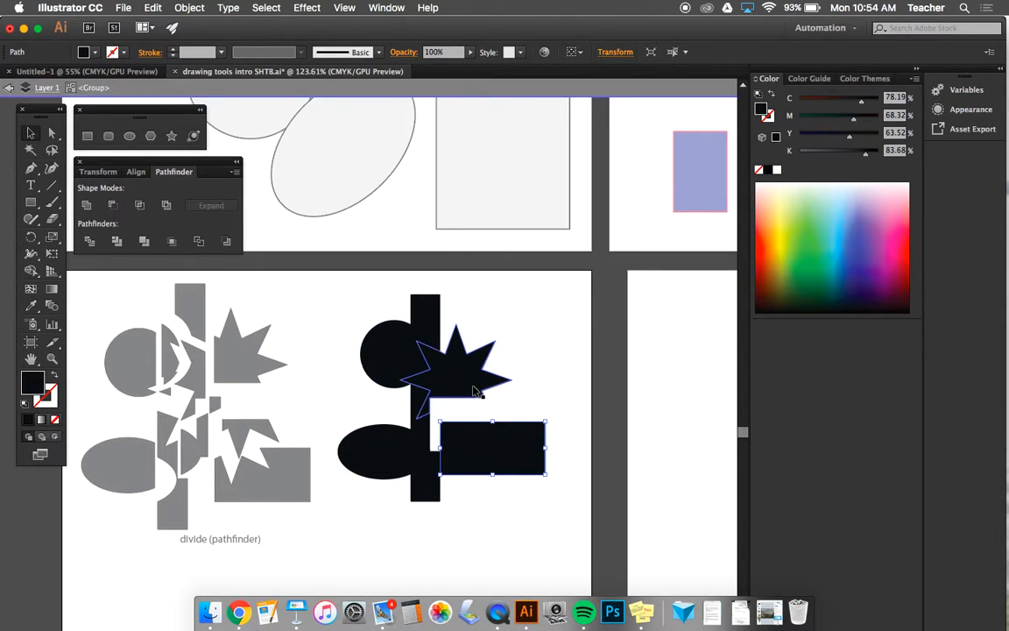
left_click_drag(478, 385, 502, 377)
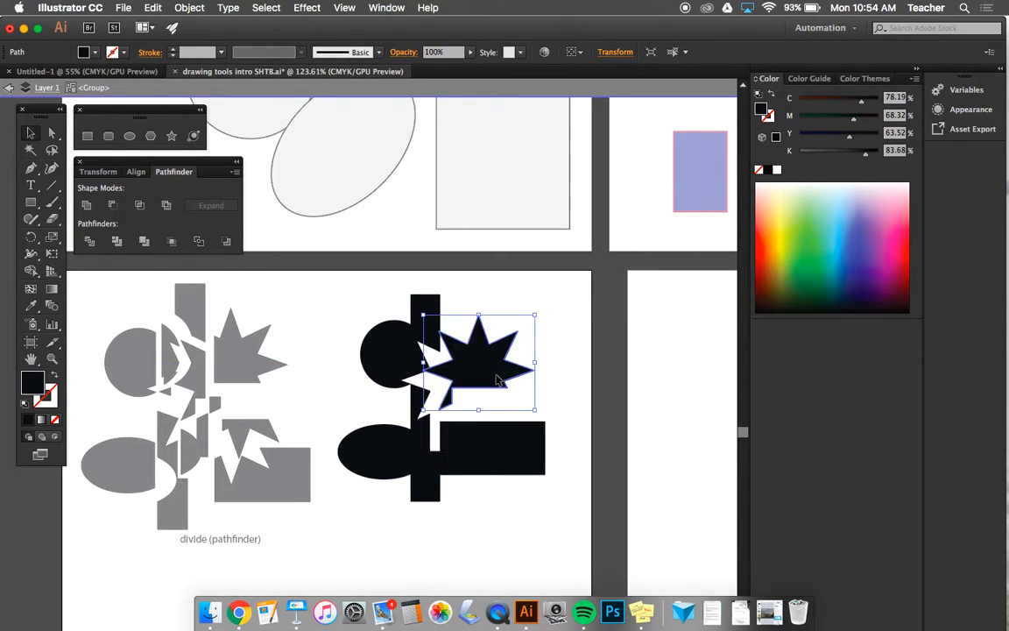
left_click(382, 366)
left_click_drag(382, 365, 368, 365)
left_click_drag(396, 474, 376, 474)
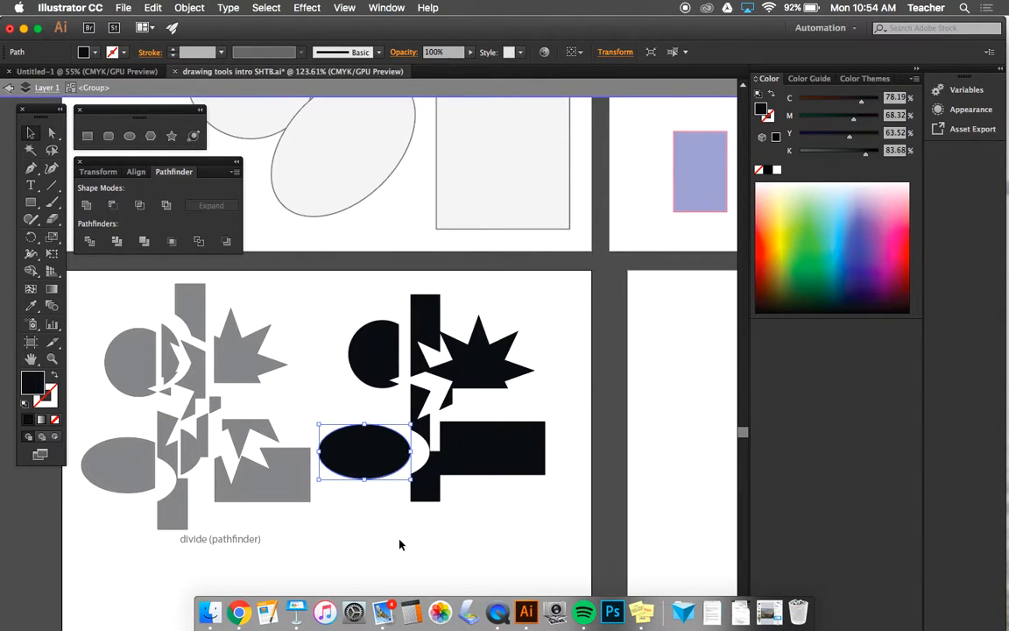
Add the label "trim (by layers)" beneath the trimmed example and leave the group's isolation mode.
scroll(400, 545, "down", 3)
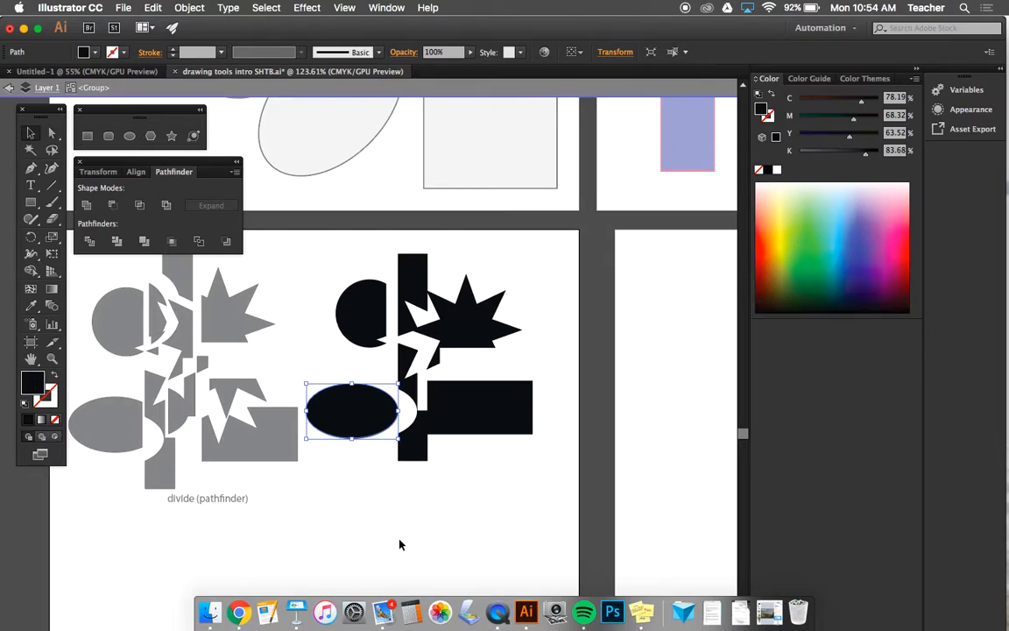
scroll(400, 545, "down", 1)
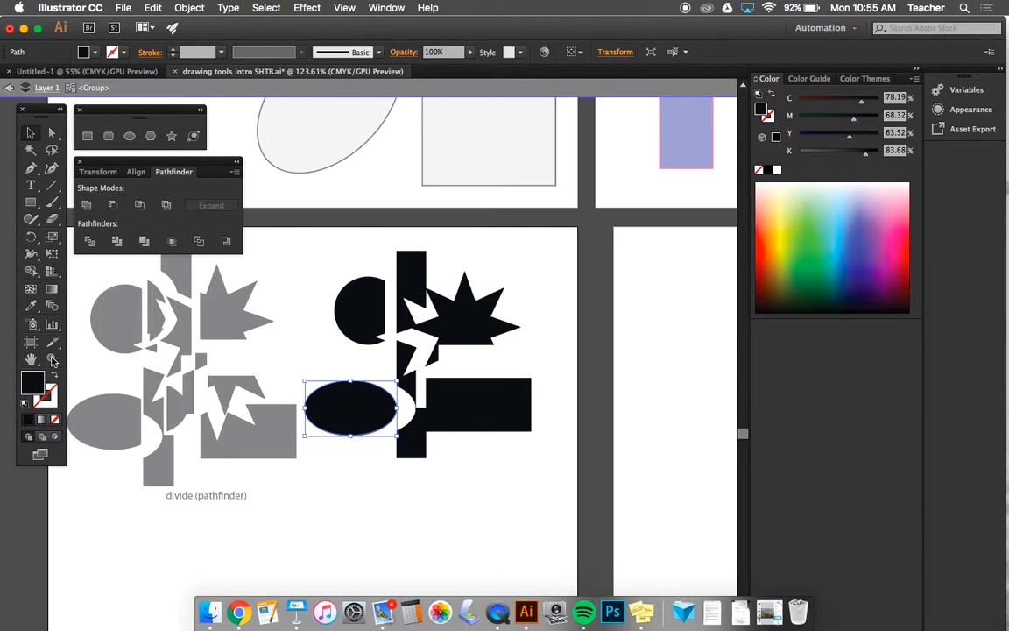
left_click(32, 186)
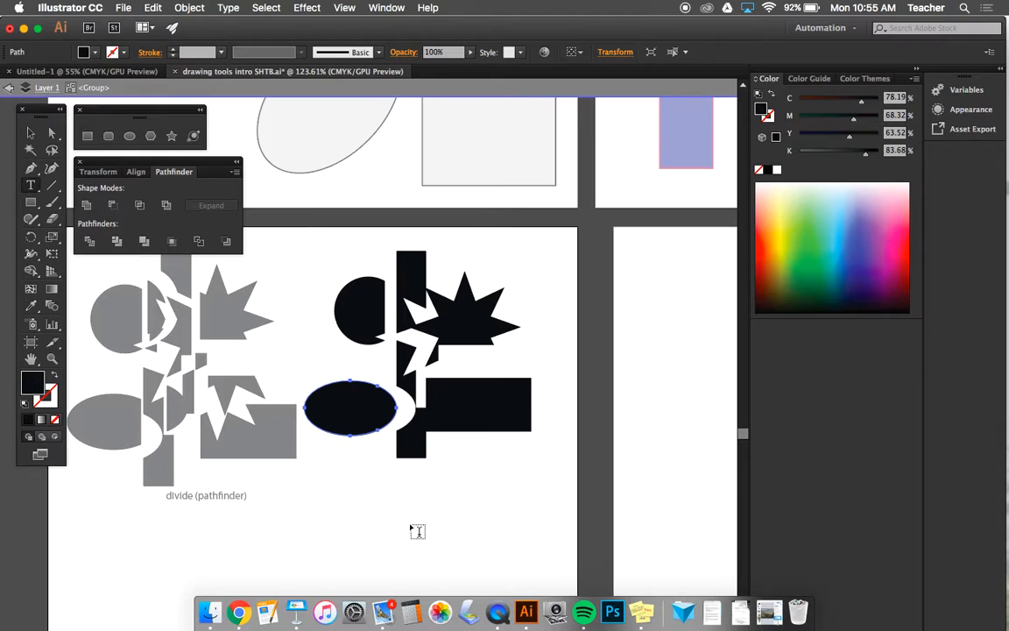
left_click(413, 490)
type("trim (")
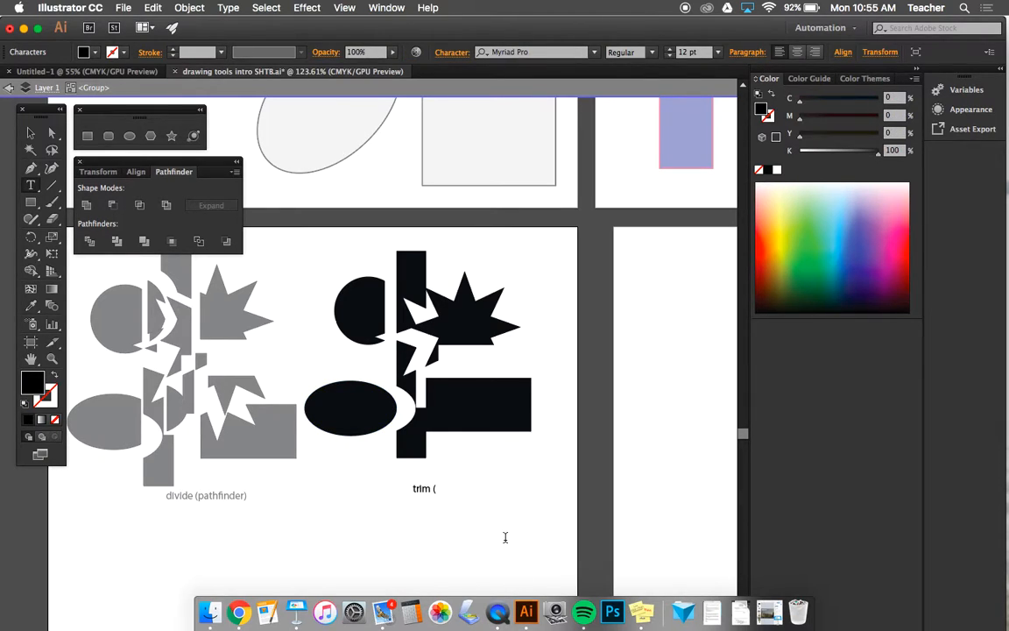
type("by layers)")
scroll(255, 381, "down", 1)
scroll(254, 381, "down", 3)
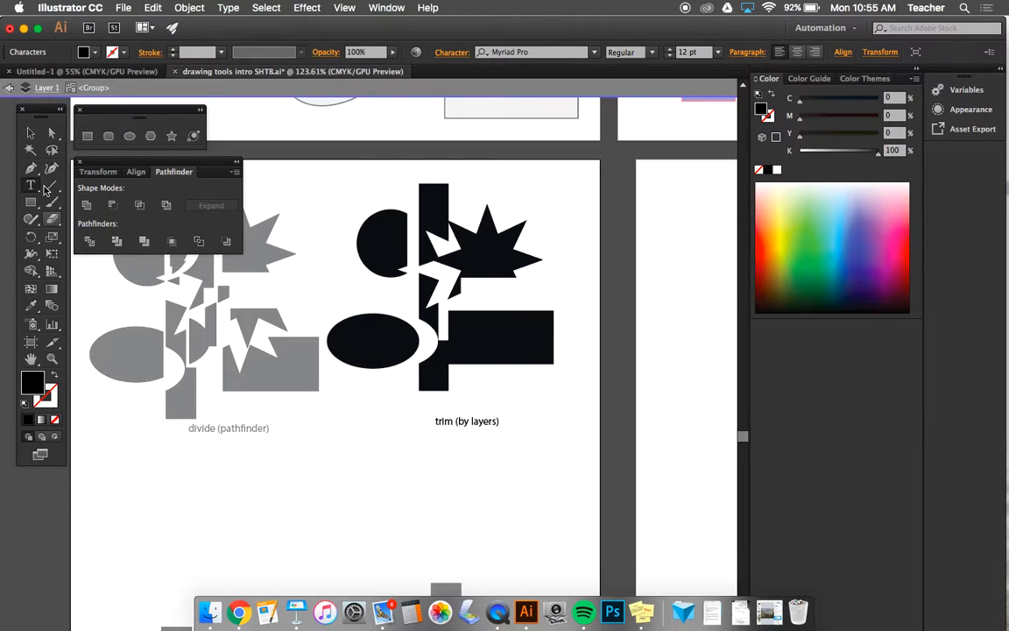
left_click(7, 89)
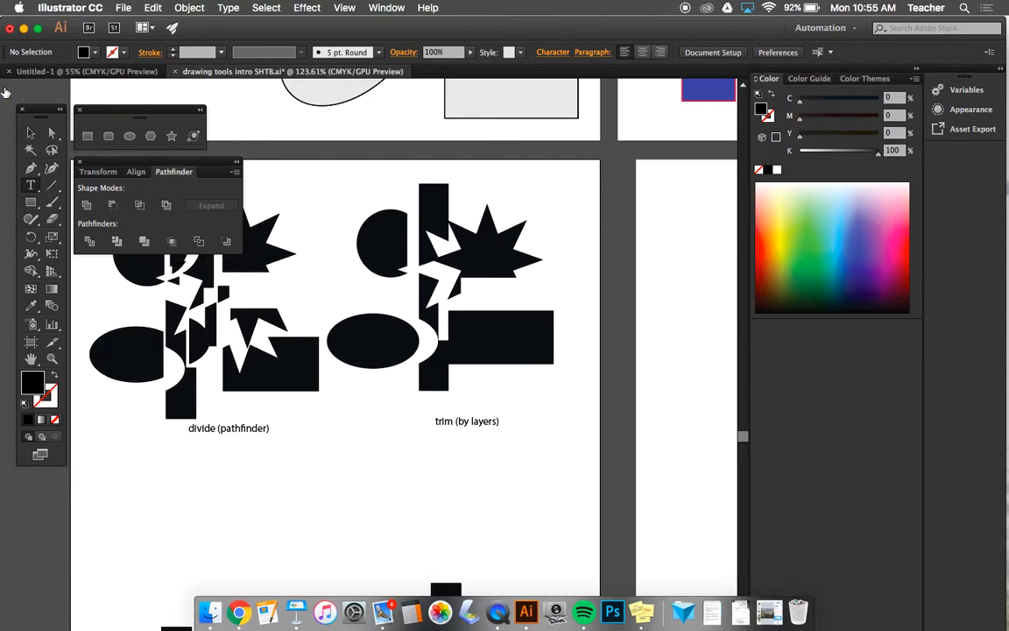
Select all shapes in the lower-left cluster and move them up on the artboard.
scroll(265, 429, "down", 6)
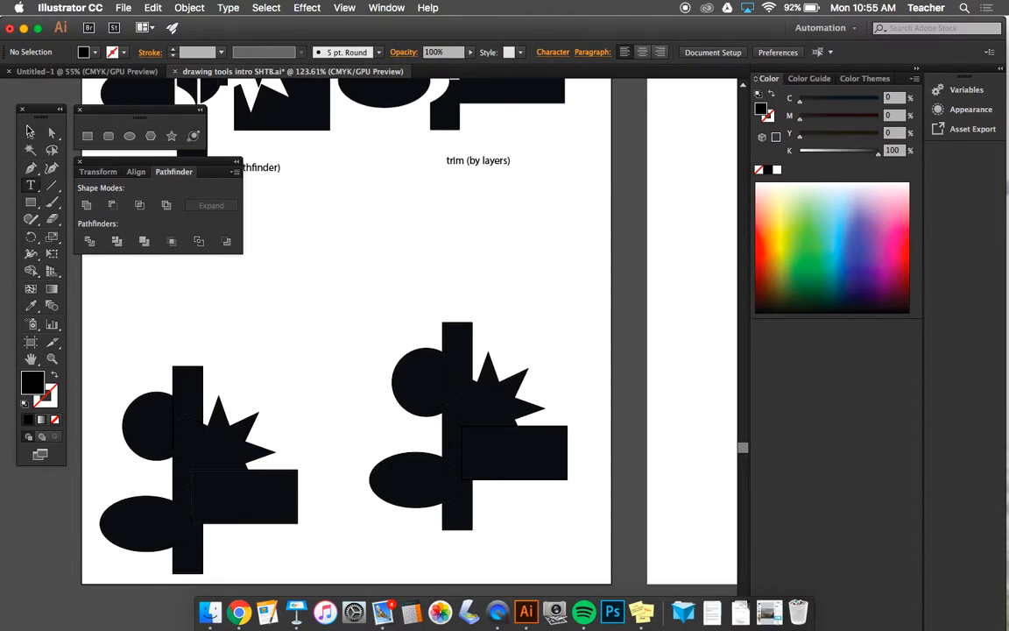
left_click(30, 134)
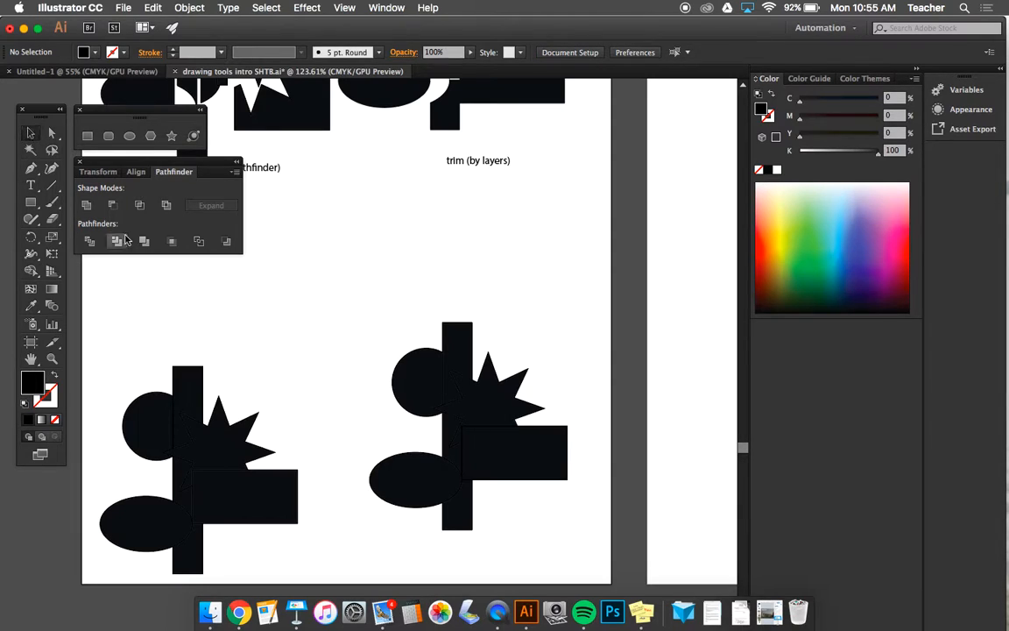
left_click_drag(131, 352, 297, 559)
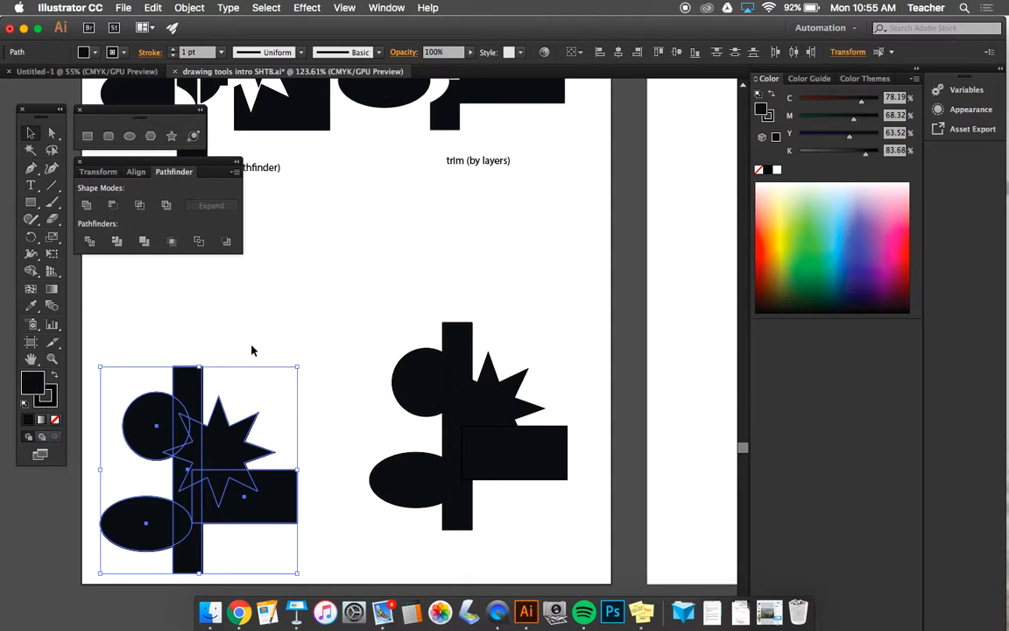
left_click_drag(241, 443, 237, 405)
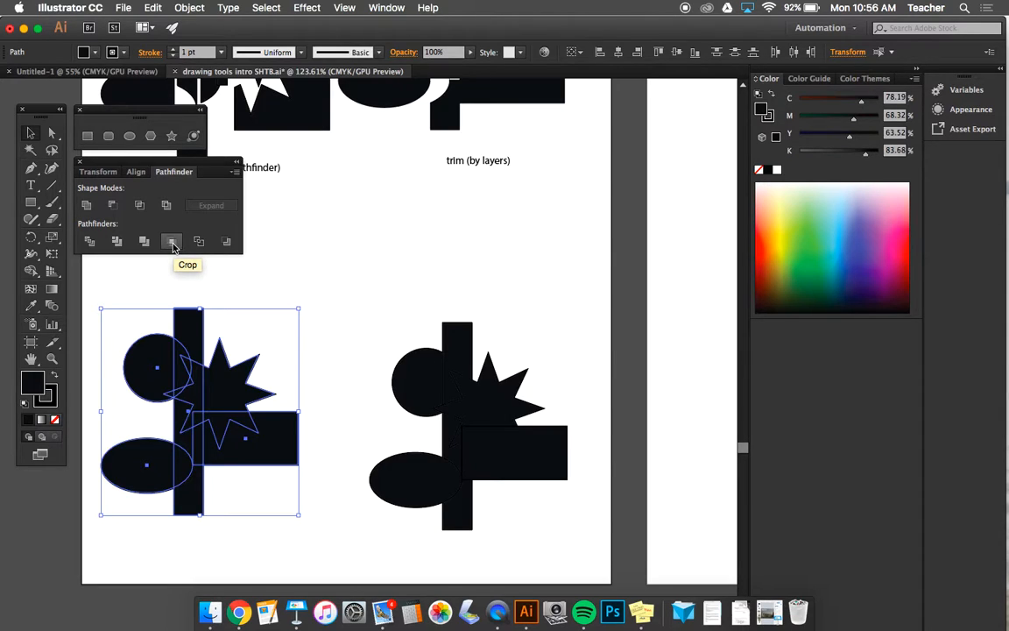
Reselect the whole lower-left cluster and combine its shapes with Pathfinder Merge.
left_click(145, 241)
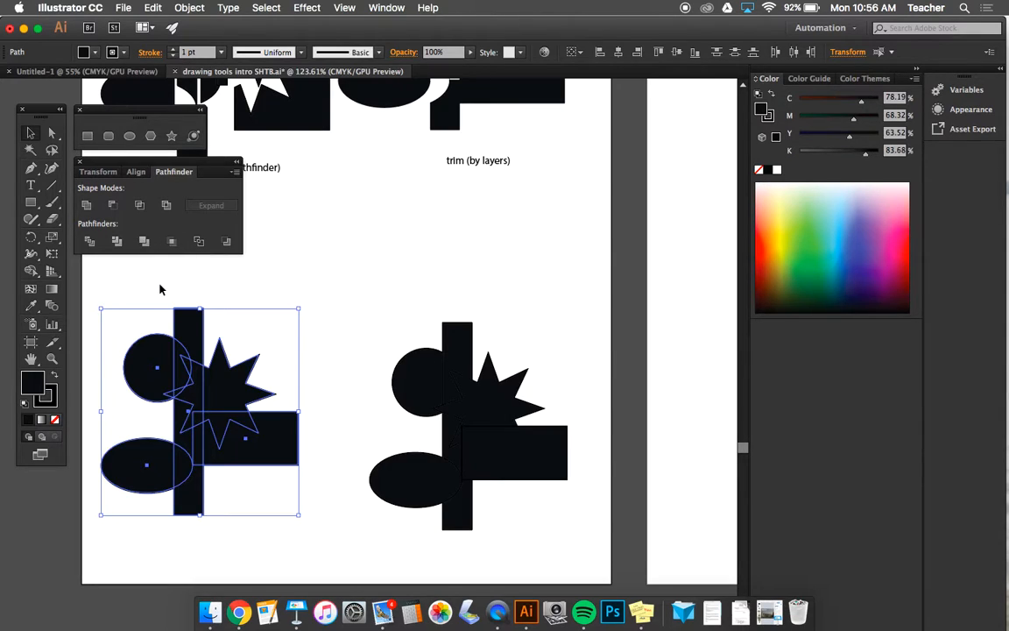
left_click(160, 288)
left_click_drag(123, 322, 305, 541)
left_click(144, 242)
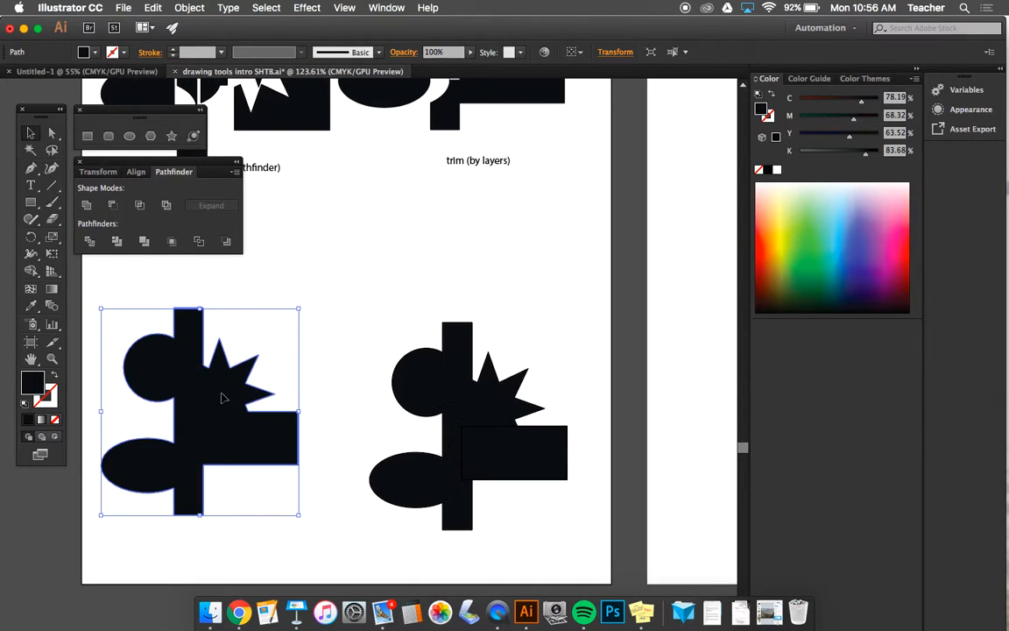
Swap the merged shape's fill and stroke to leave only its outline, and move it slightly up and left.
left_click(54, 375)
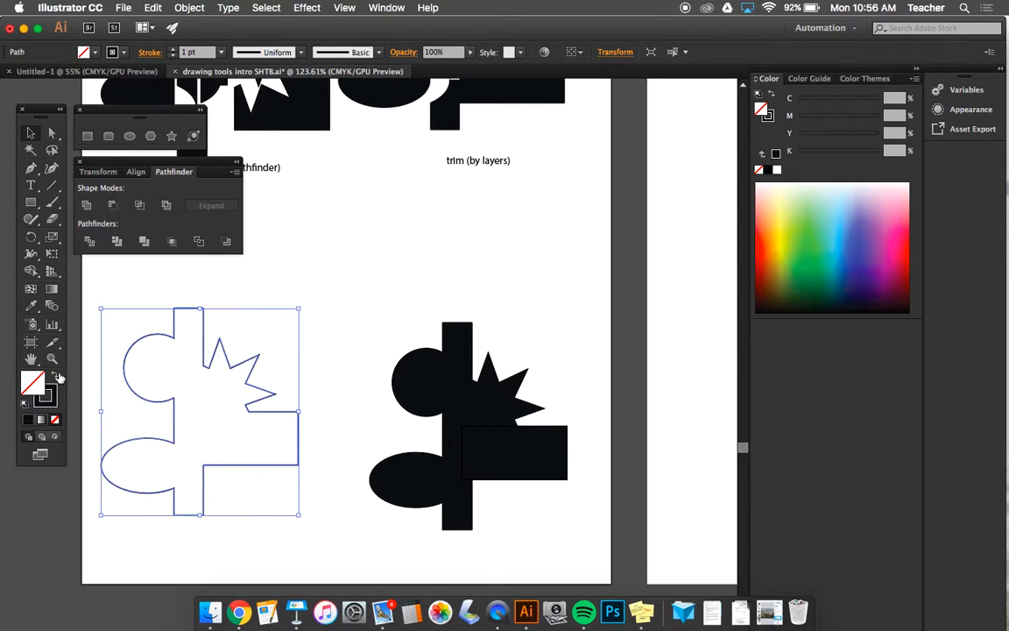
left_click(320, 379)
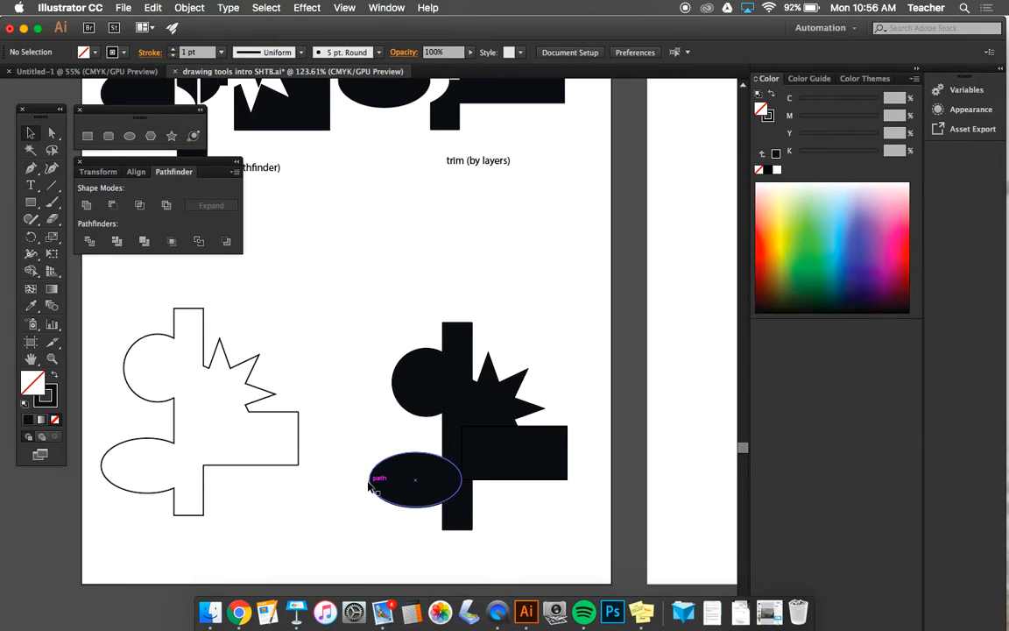
left_click_drag(273, 468, 255, 433)
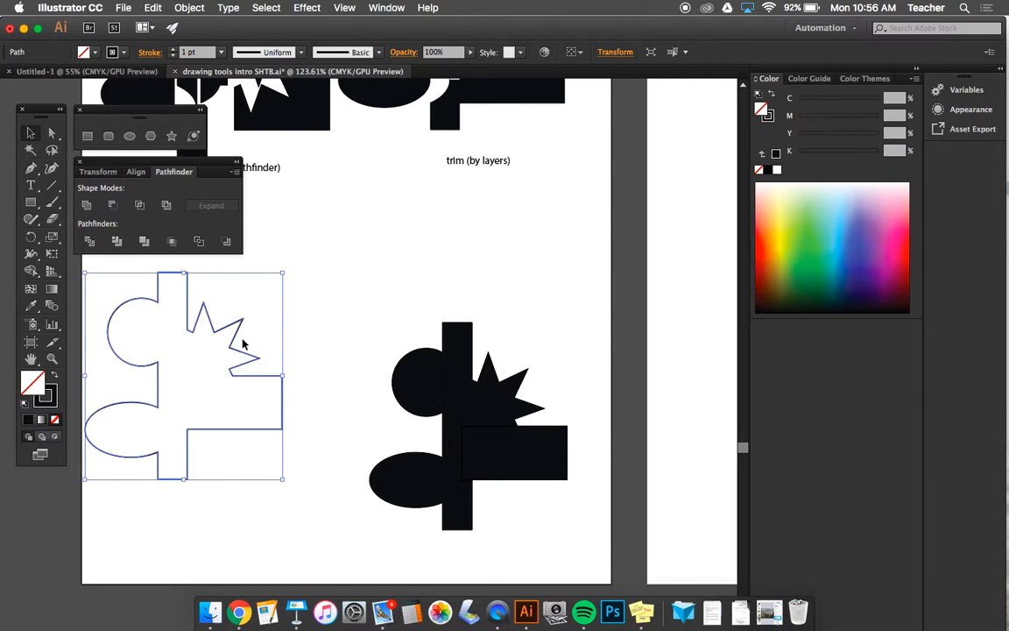
left_click(371, 350)
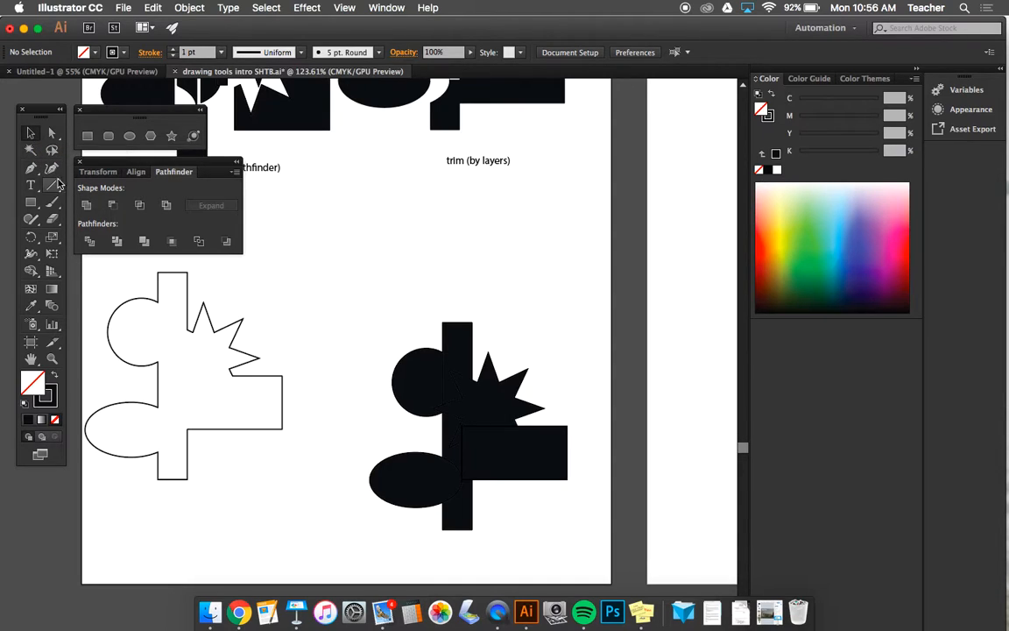
Try drawing a square about 2.79 in wide over the lower-right cluster and applying Pathfinder Crop to everything there.
left_click(32, 134)
left_click_drag(363, 344, 539, 492)
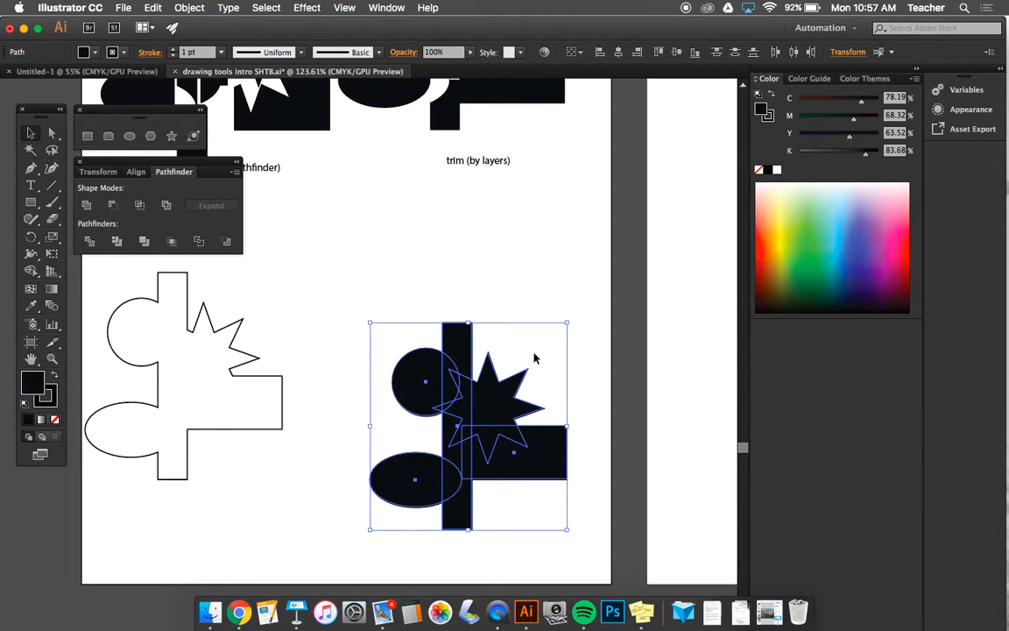
left_click(526, 327)
left_click(32, 203)
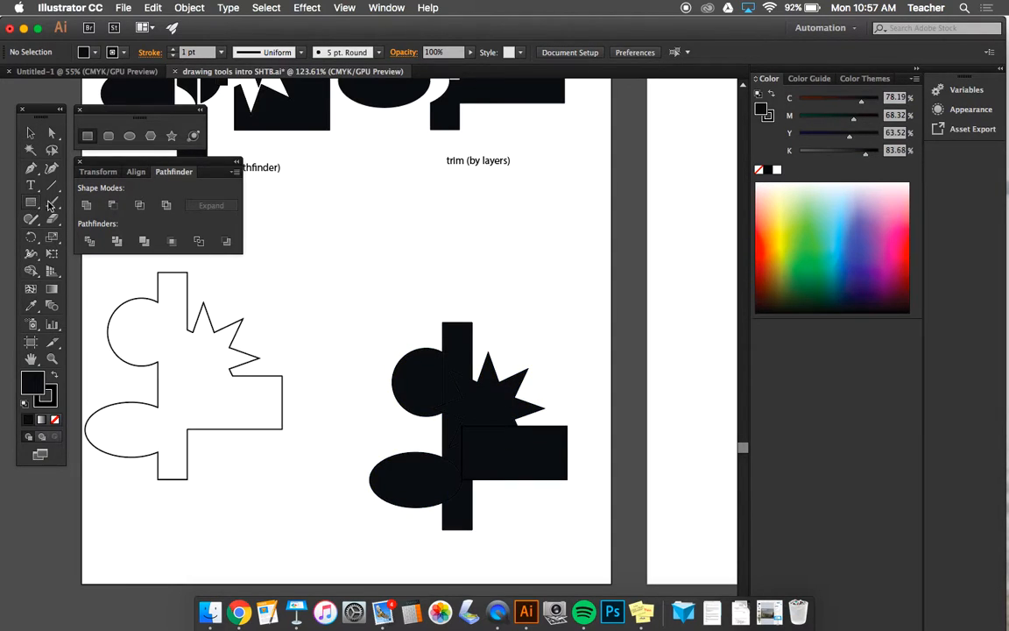
left_click_drag(338, 316, 511, 488)
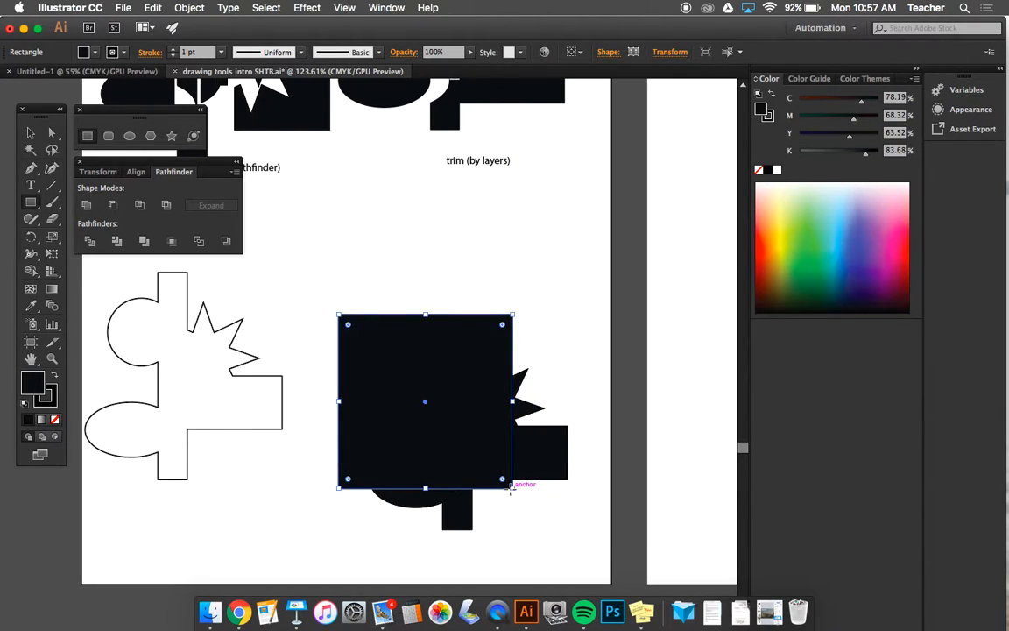
left_click(29, 134)
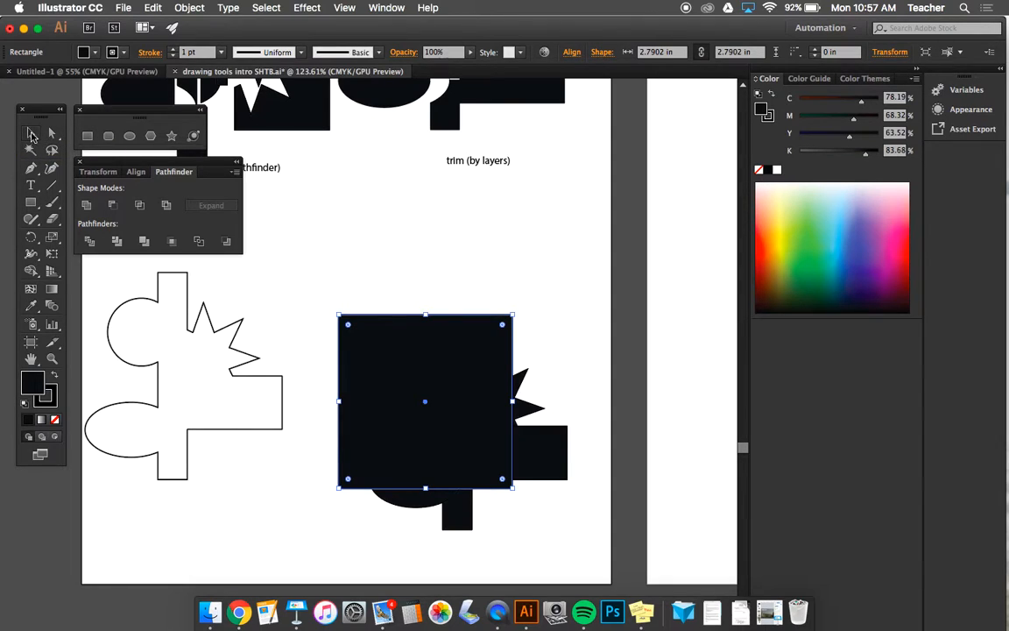
left_click_drag(294, 293, 561, 539)
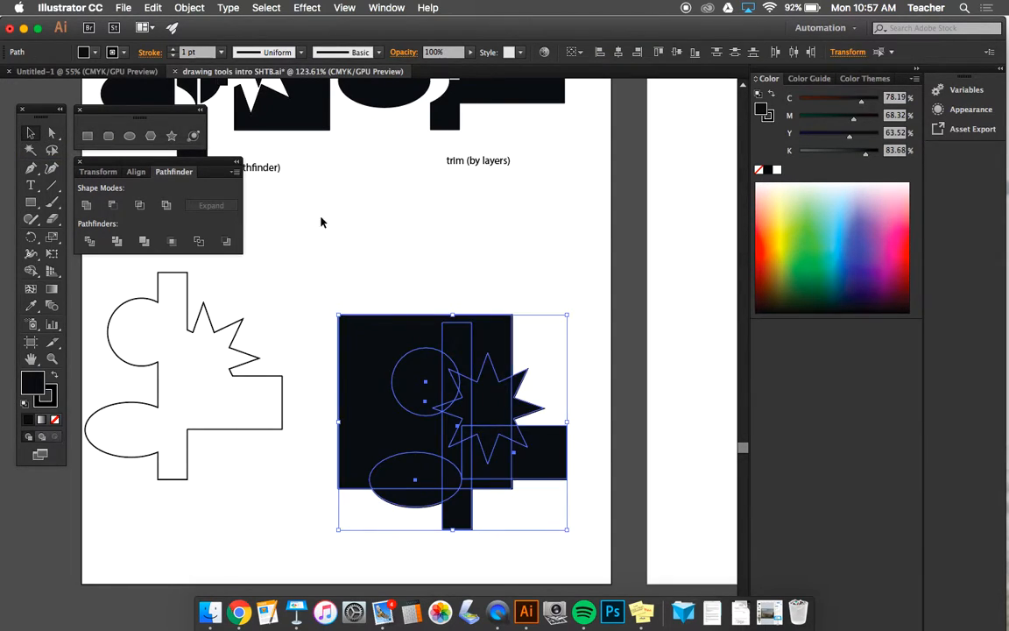
left_click(169, 243)
Undo the crop and remove the black square covering the lower-right cluster.
key("super+z")
key("super+z")
left_click(328, 343)
left_click(379, 374)
key("Delete")
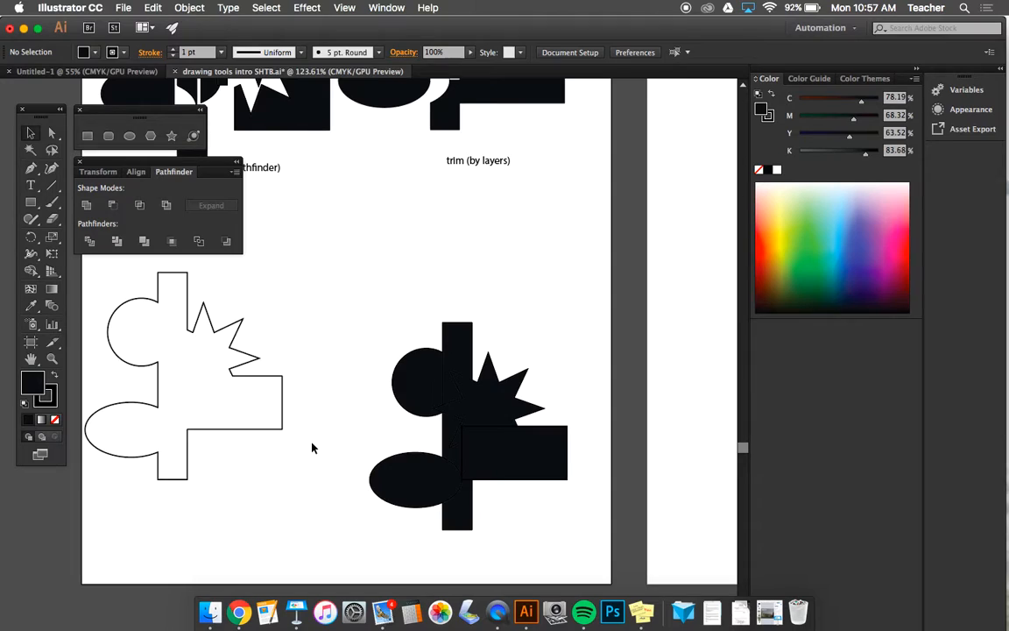
Draw a square about 3.13 in wide over most of the lower-right cluster.
scroll(312, 448, "right", 1)
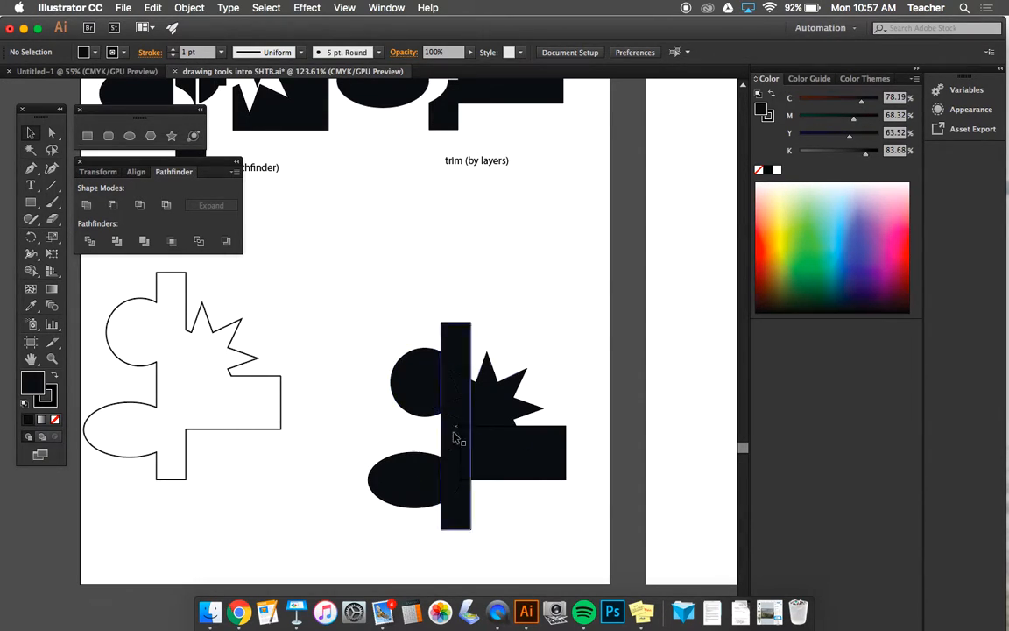
left_click(402, 457)
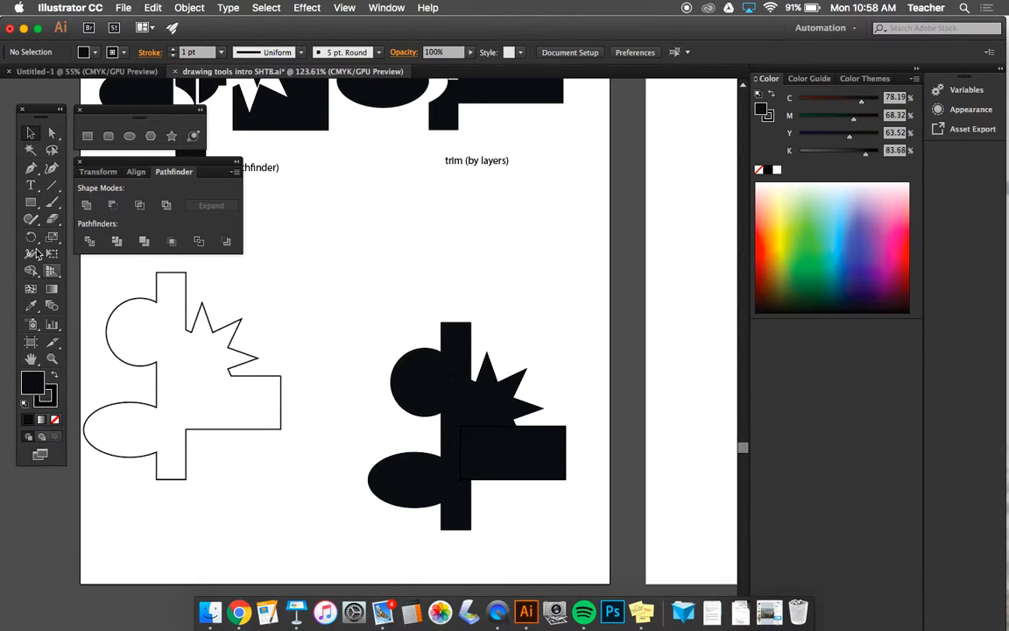
left_click(32, 202)
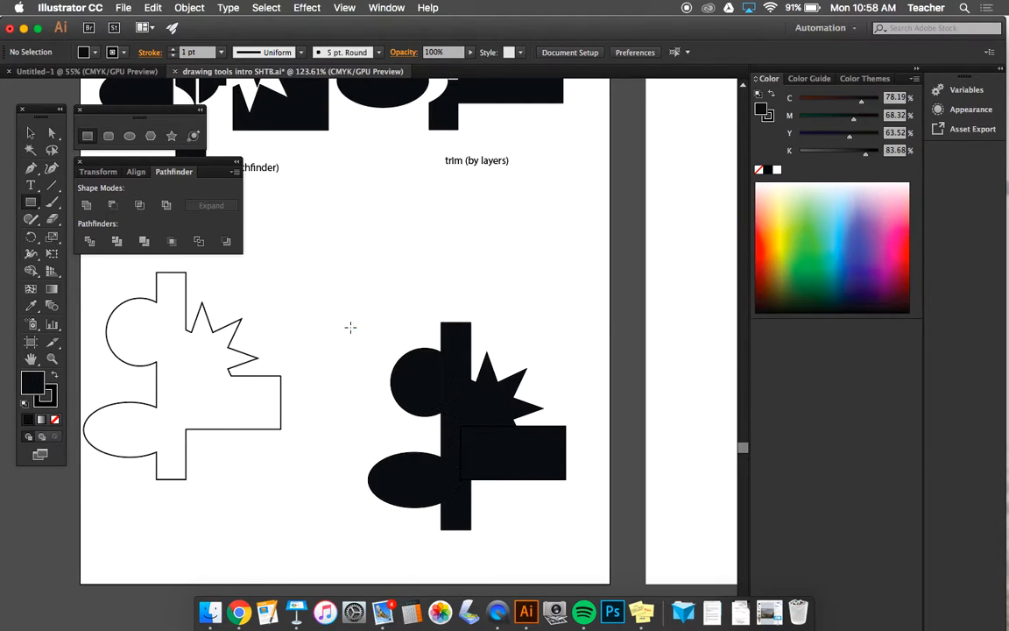
left_click_drag(328, 330, 523, 467)
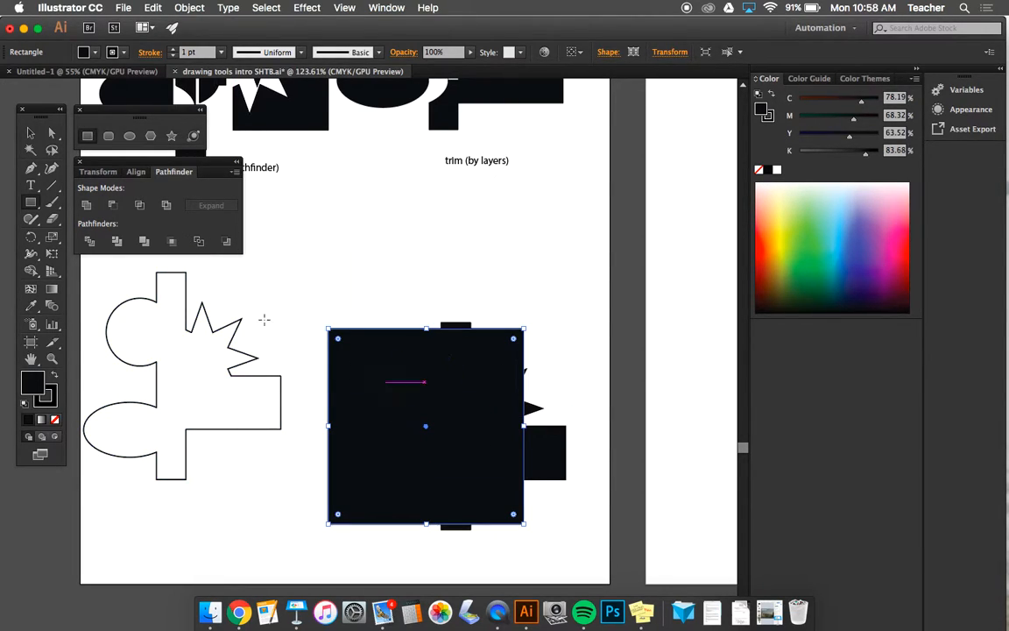
Select the square together with the shapes under it, apply Pathfinder Crop, and inspect the cropped group's outlines.
left_click(32, 134)
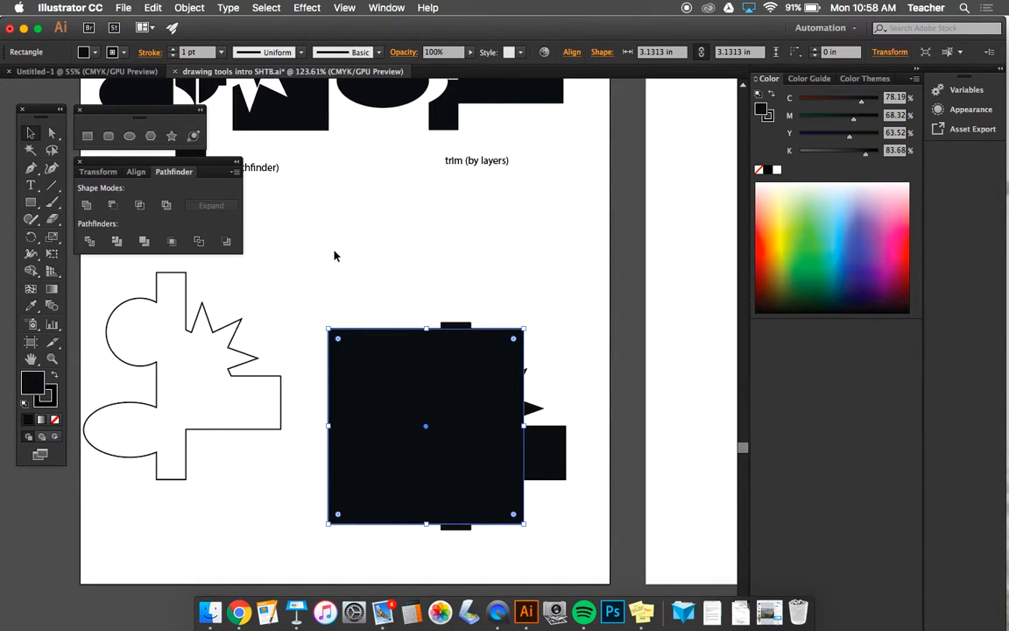
left_click_drag(362, 306, 584, 536)
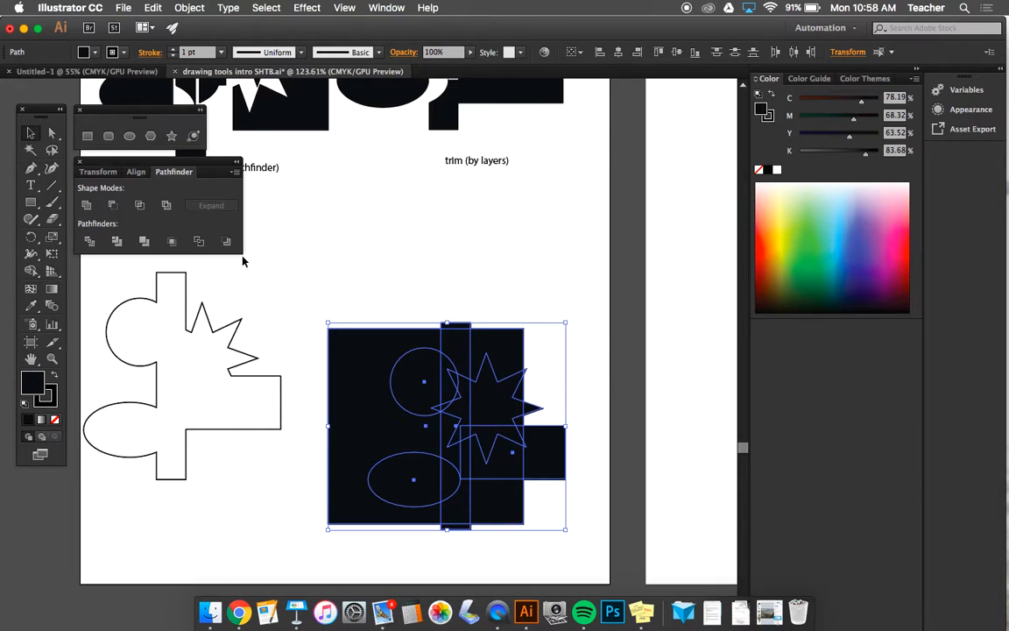
left_click(174, 242)
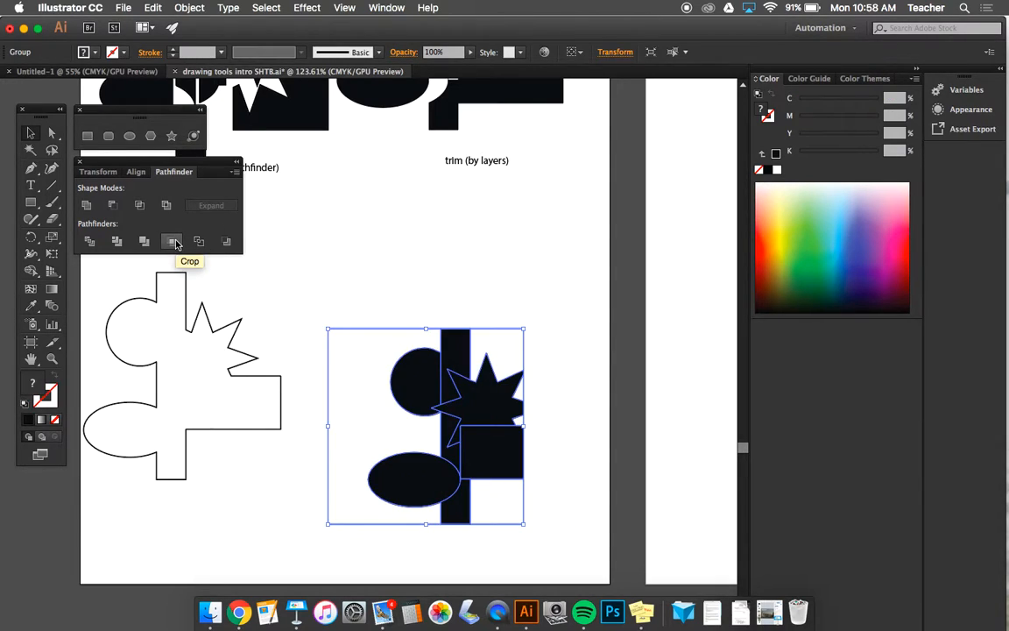
left_click(404, 272)
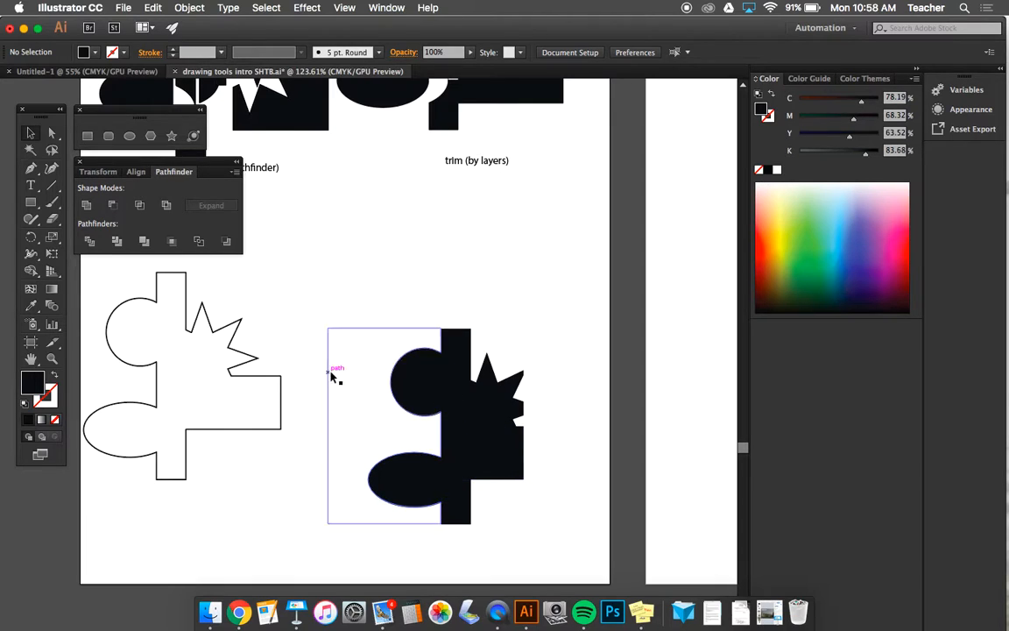
left_click(386, 332)
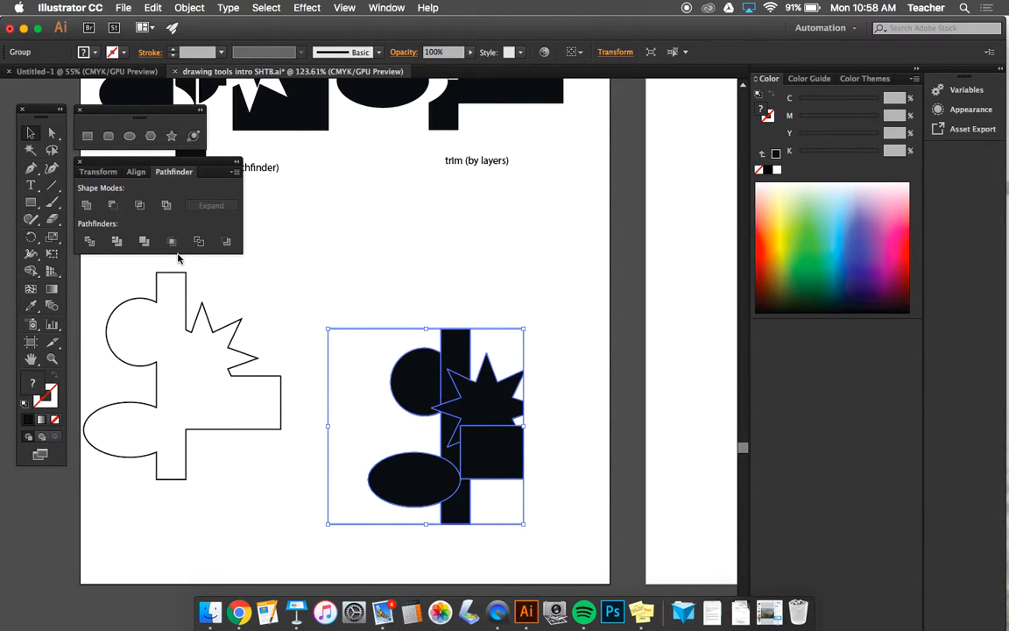
left_click(428, 279)
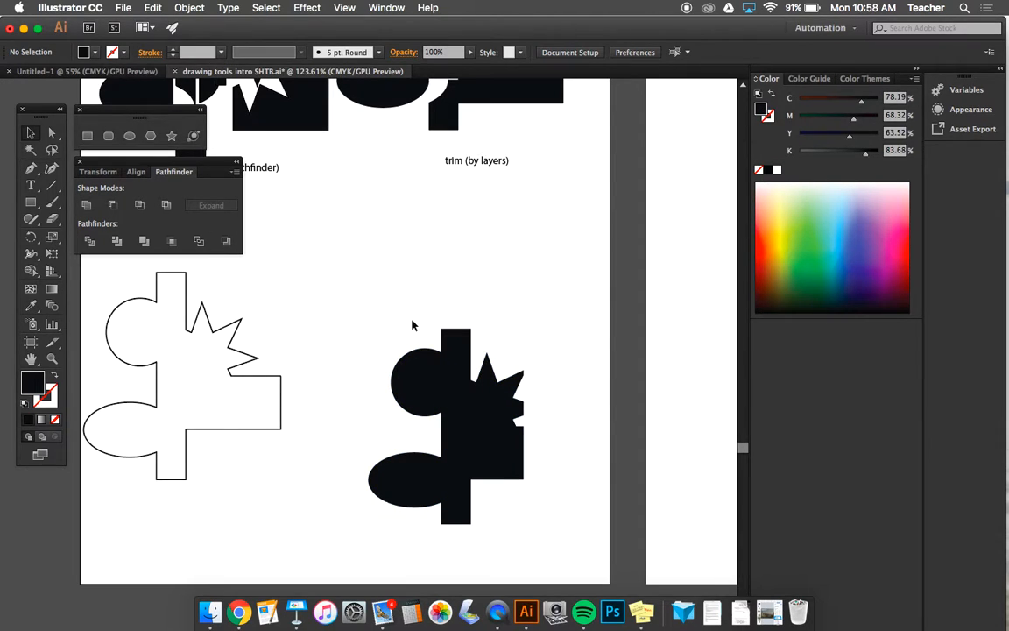
Move the cropped group left and slightly down beside the merged outline, then deselect it.
left_click_drag(339, 323, 566, 509)
left_click_drag(503, 472, 389, 510)
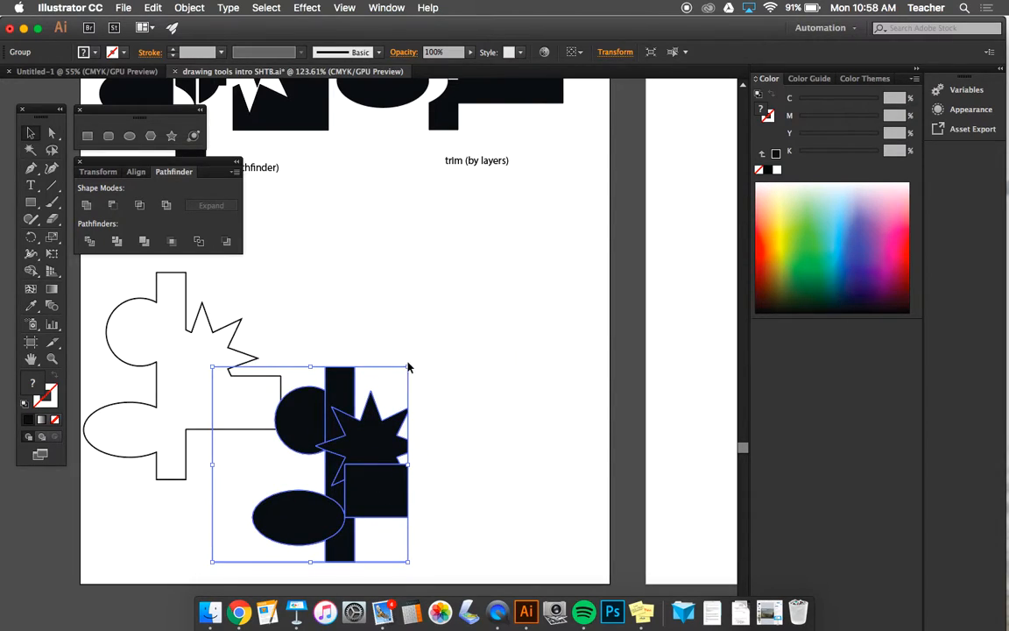
left_click(391, 305)
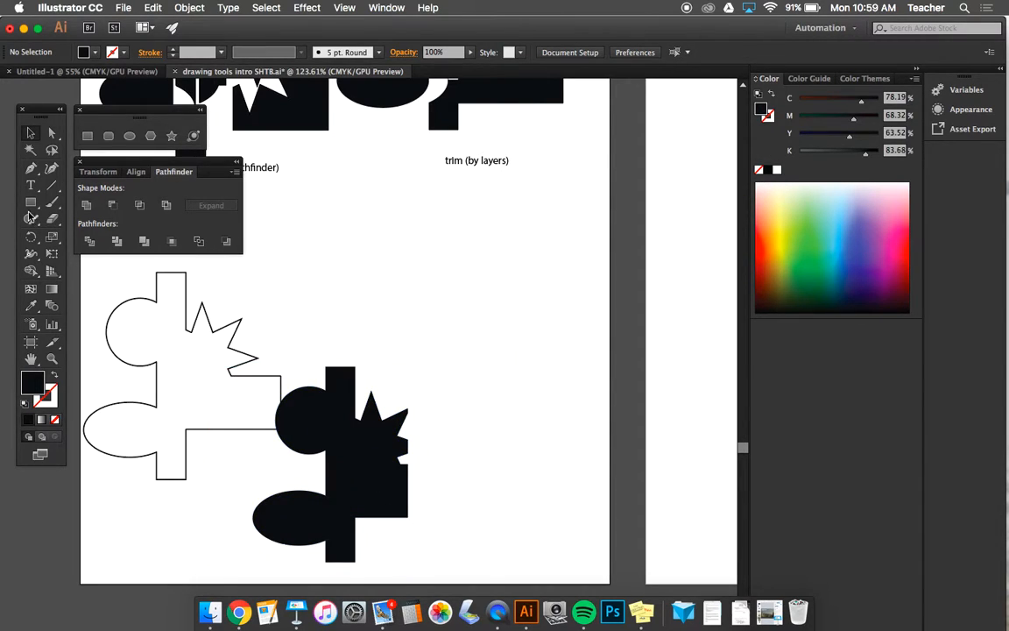
Draw three separate black circles in the empty area above the cropped group, the last about 0.74 in wide.
left_click_drag(31, 207, 81, 231)
left_click_drag(402, 237, 467, 300)
mouse_move(481, 230)
left_mouse_down()
mouse_move(512, 260)
mouse_move(478, 278)
mouse_move(524, 324)
left_mouse_up()
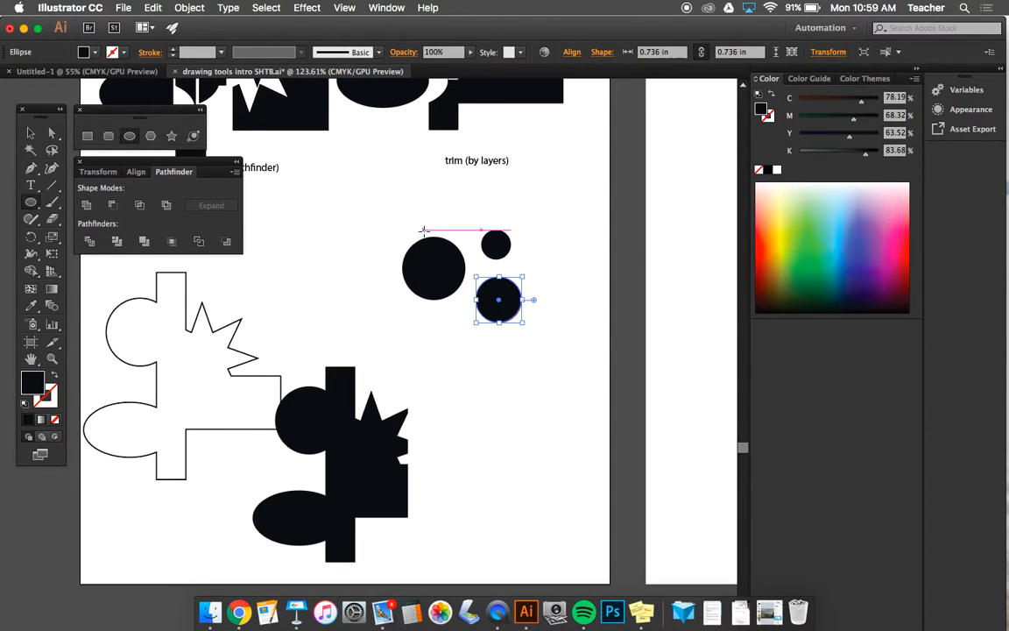
Draw four more small black circles around the large circle, the last about 0.46 in wide.
left_click_drag(361, 209, 391, 254)
left_click_drag(434, 203, 505, 229)
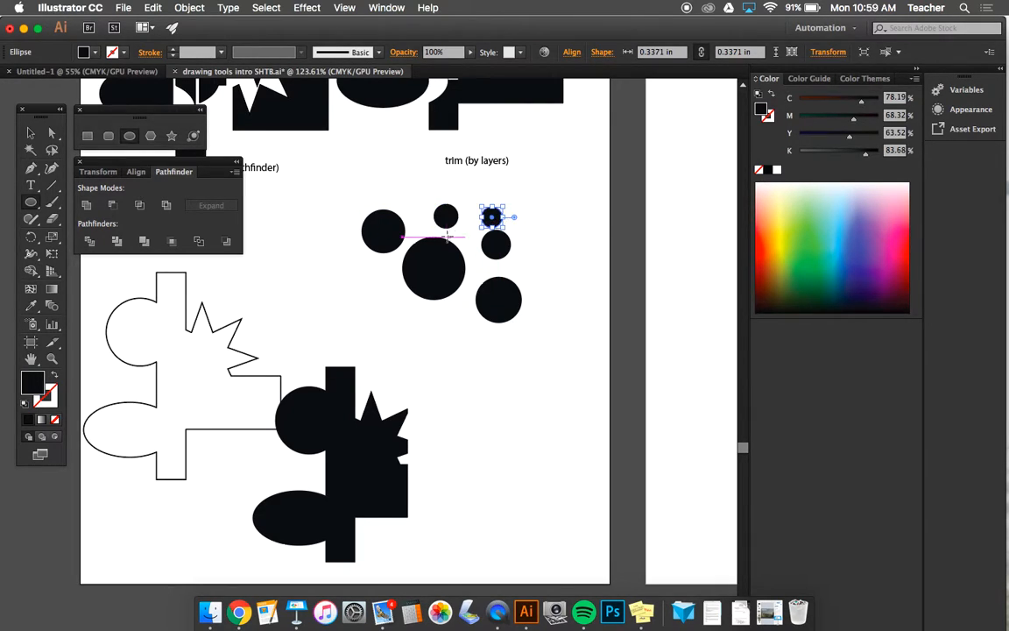
left_click_drag(376, 264, 405, 293)
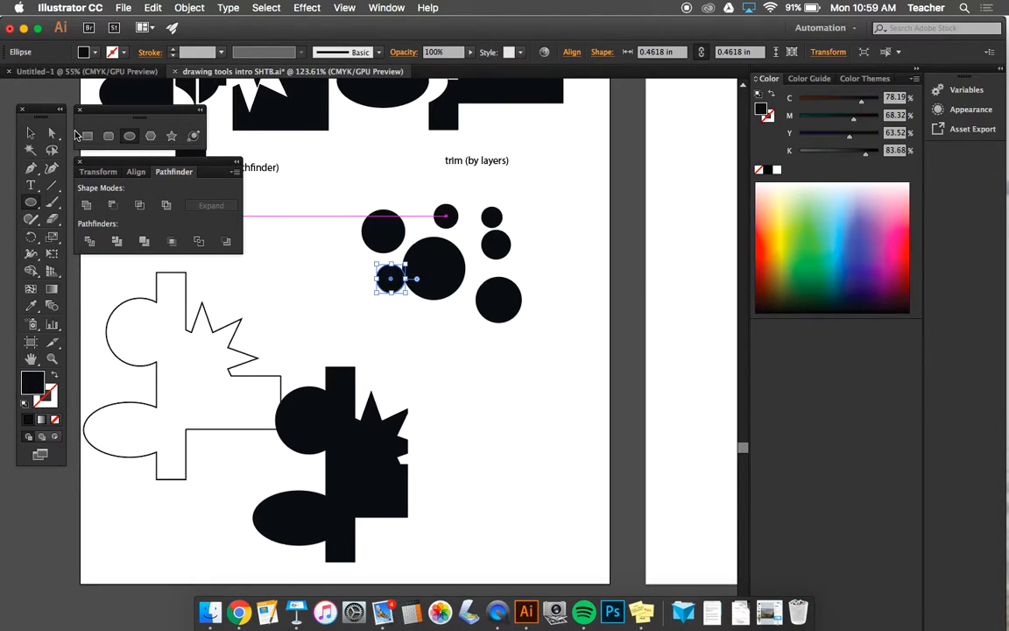
Rearrange the smaller circles so they sit closely around the large circle.
left_click(31, 134)
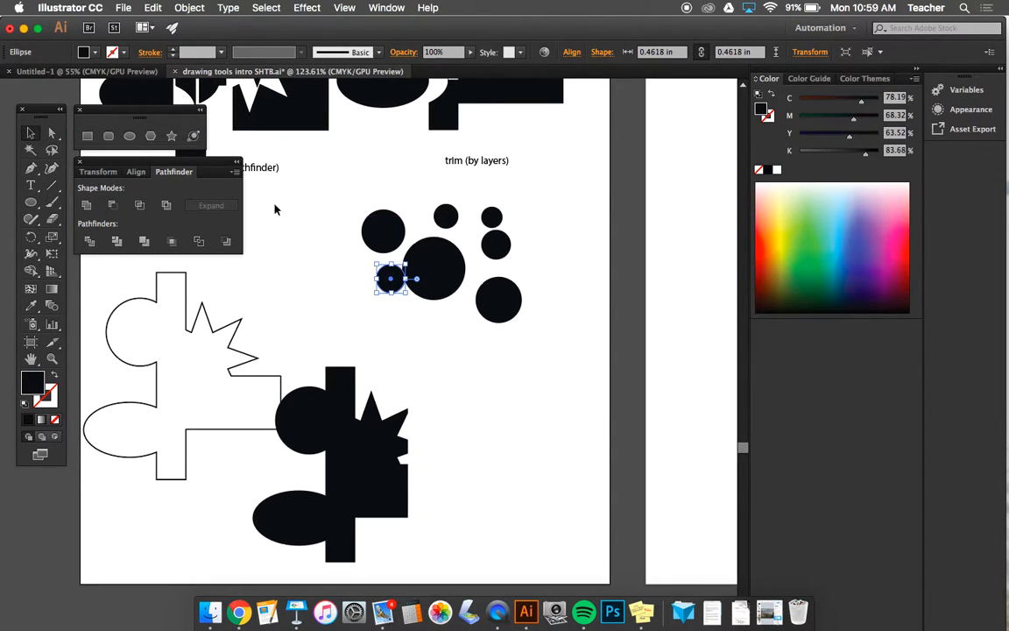
left_click_drag(381, 285, 373, 275)
left_click_drag(448, 223, 421, 227)
left_click_drag(492, 218, 420, 314)
left_click_drag(488, 315, 449, 336)
left_click(497, 255)
left_click_drag(497, 256, 494, 296)
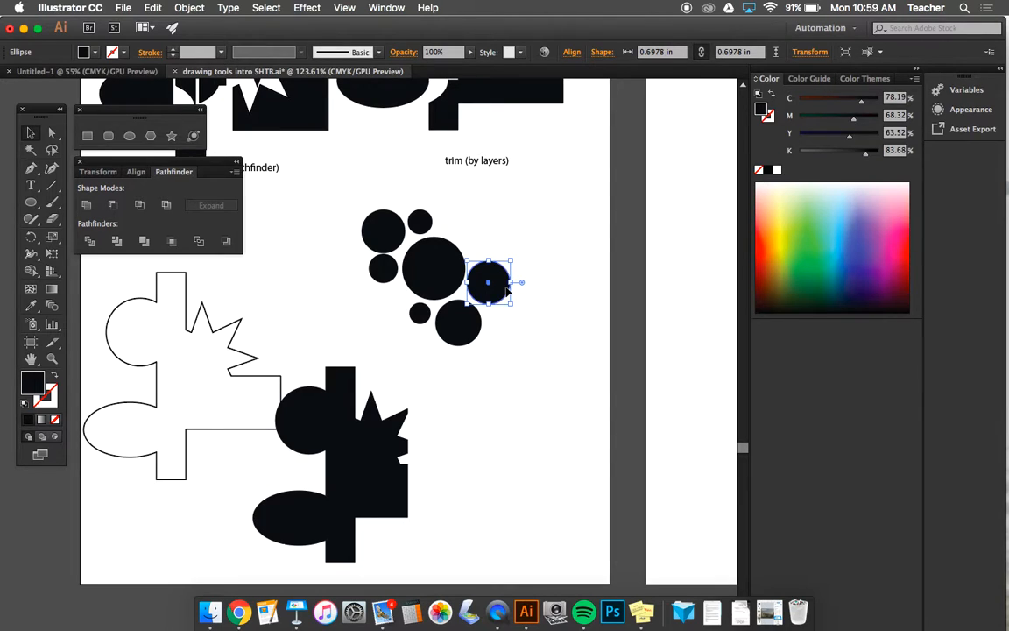
Add copies of the small circle around the large one's upper edge and a copy about 0.75 in wide on the cluster's far left.
left_click_drag(496, 289, 478, 247)
key("super+c")
key("super+v")
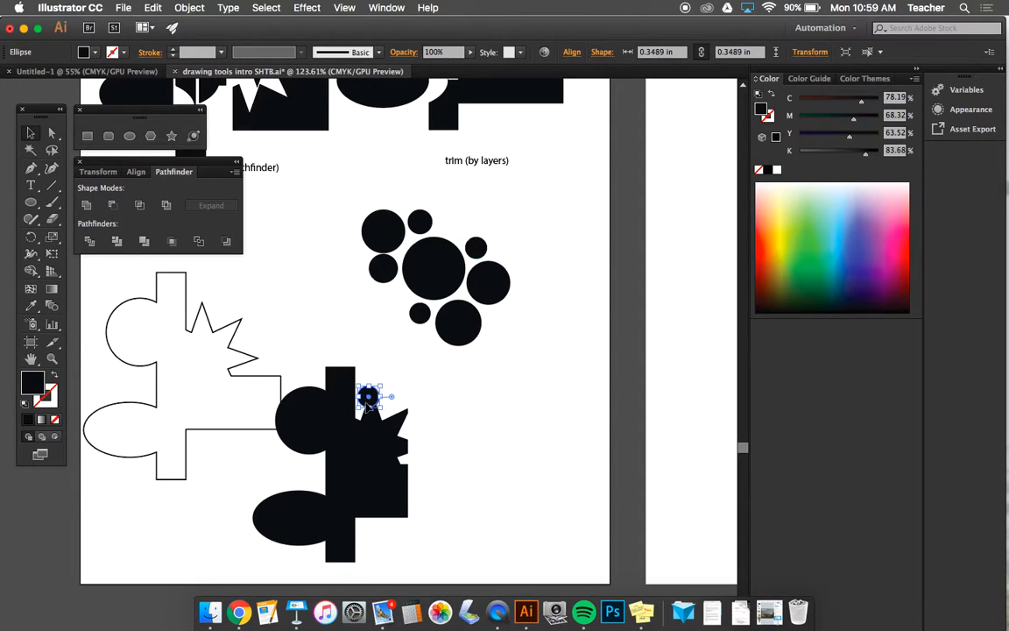
left_click_drag(368, 401, 477, 248)
key("super+v")
left_click_drag(369, 397, 333, 254)
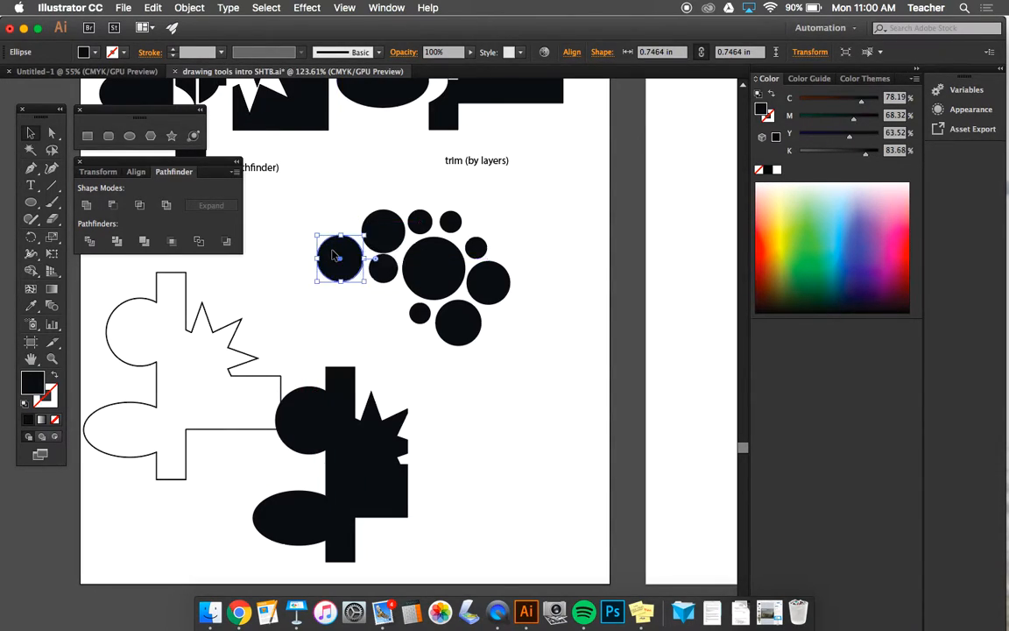
Duplicate the small circle below the large one into the lower-left gap, and add a bigger copy at the cluster's lower-right end.
left_click(491, 293)
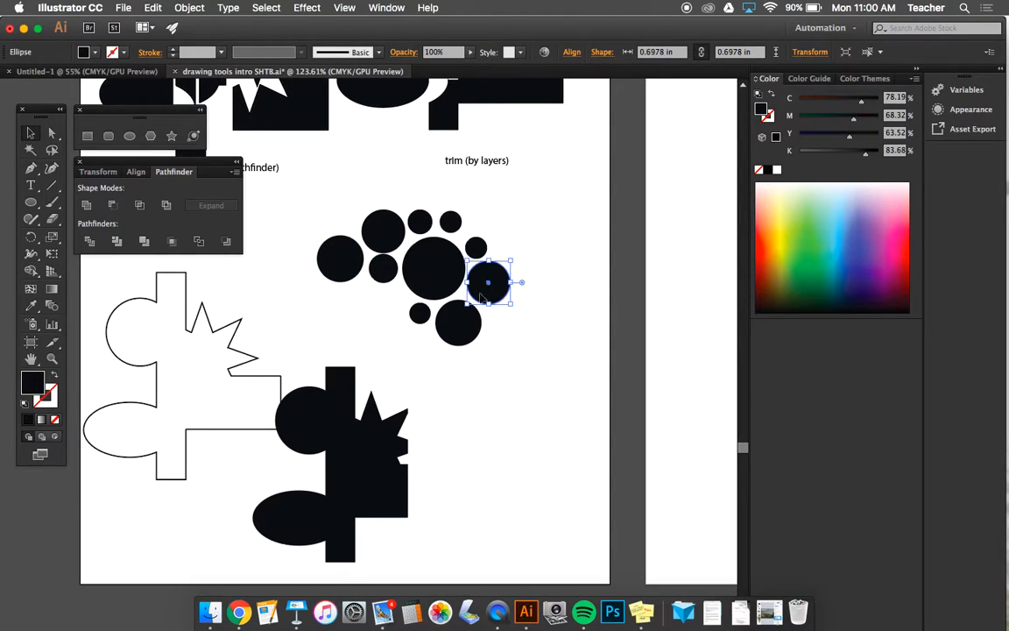
left_click(419, 321)
key("super+c")
key("super+v")
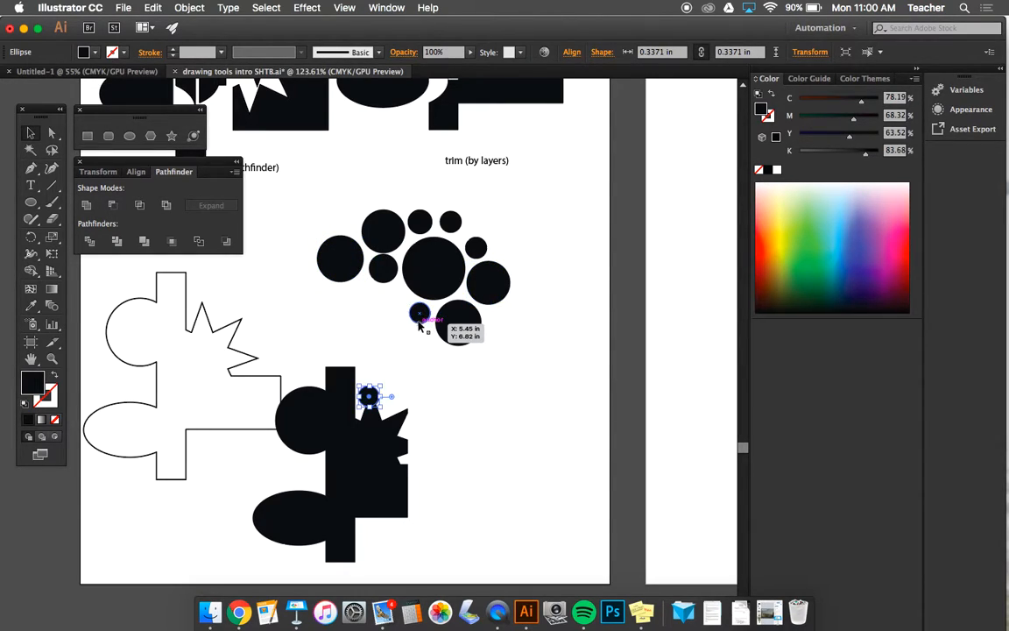
left_click_drag(369, 396, 395, 295)
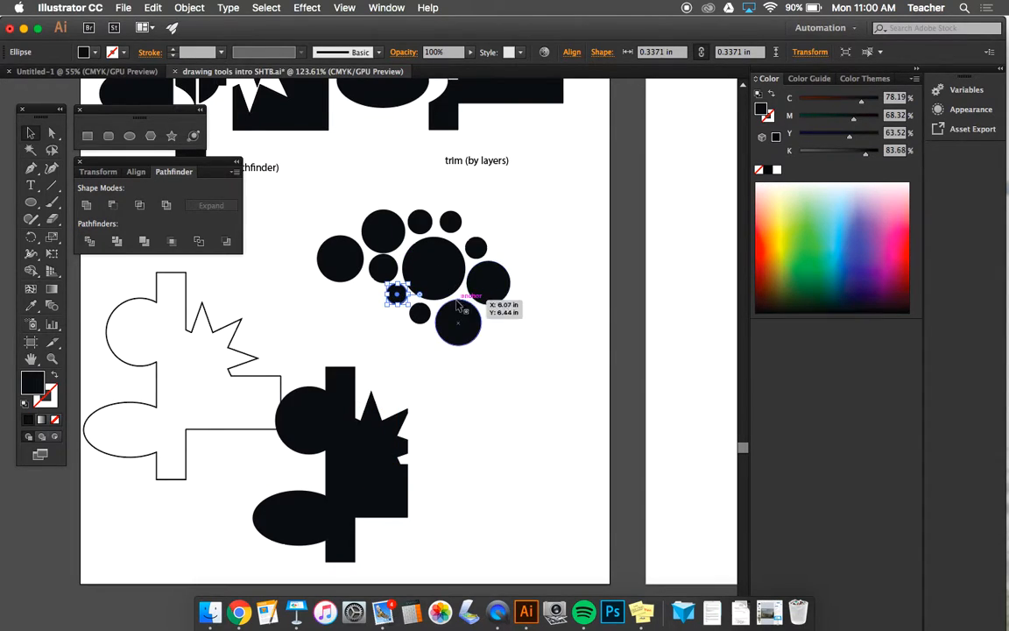
left_click_drag(397, 297, 513, 340)
left_click(577, 312)
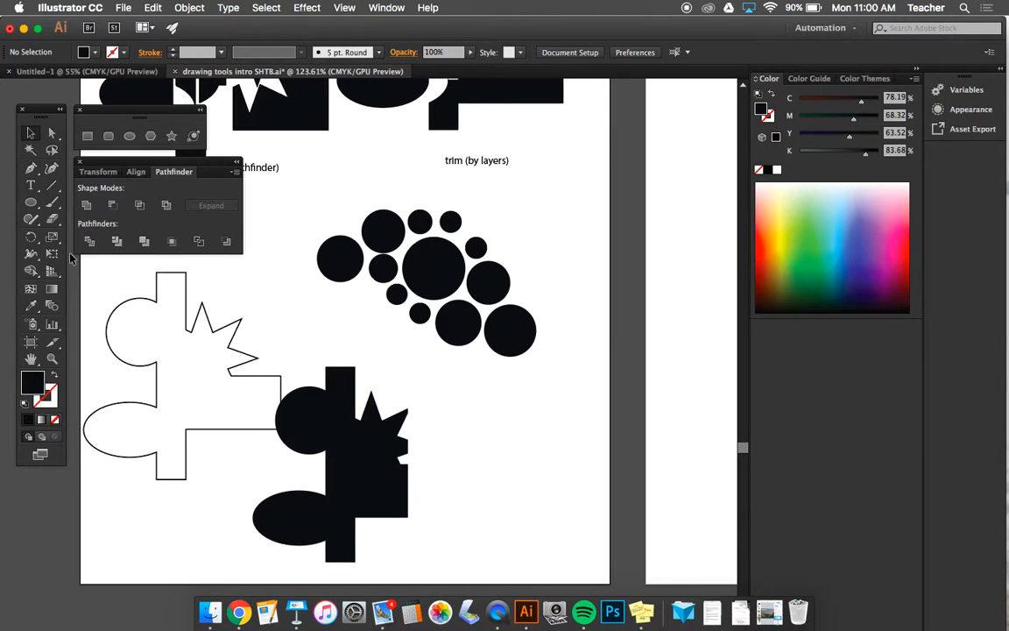
Move the whole circle cluster onto the next artboard and place a duplicate well above it.
left_click(31, 134)
left_click_drag(316, 204, 596, 354)
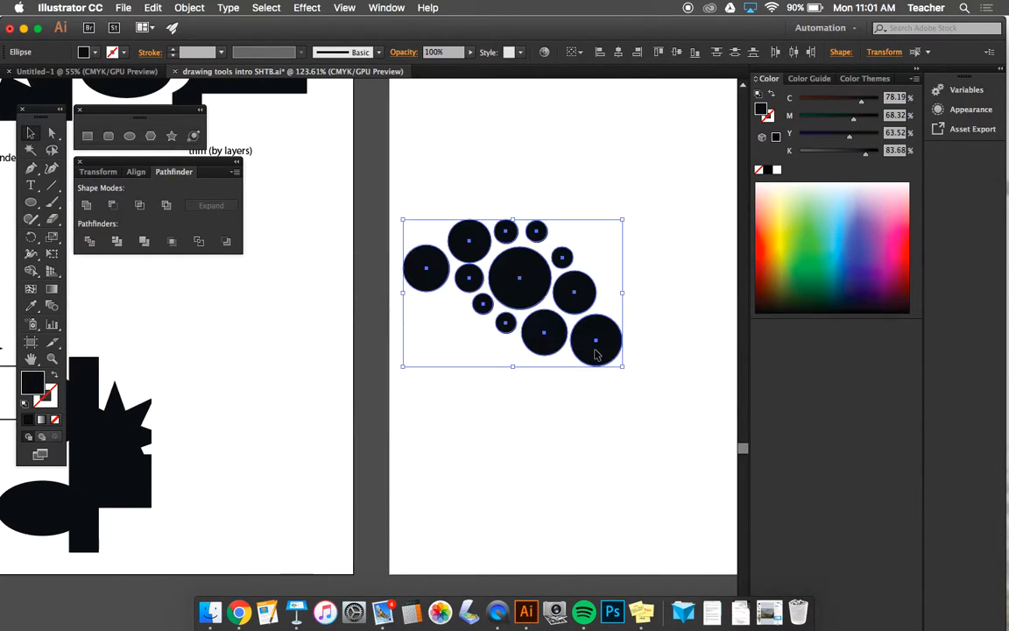
scroll(595, 354, "up", 4)
scroll(595, 354, "right", 1)
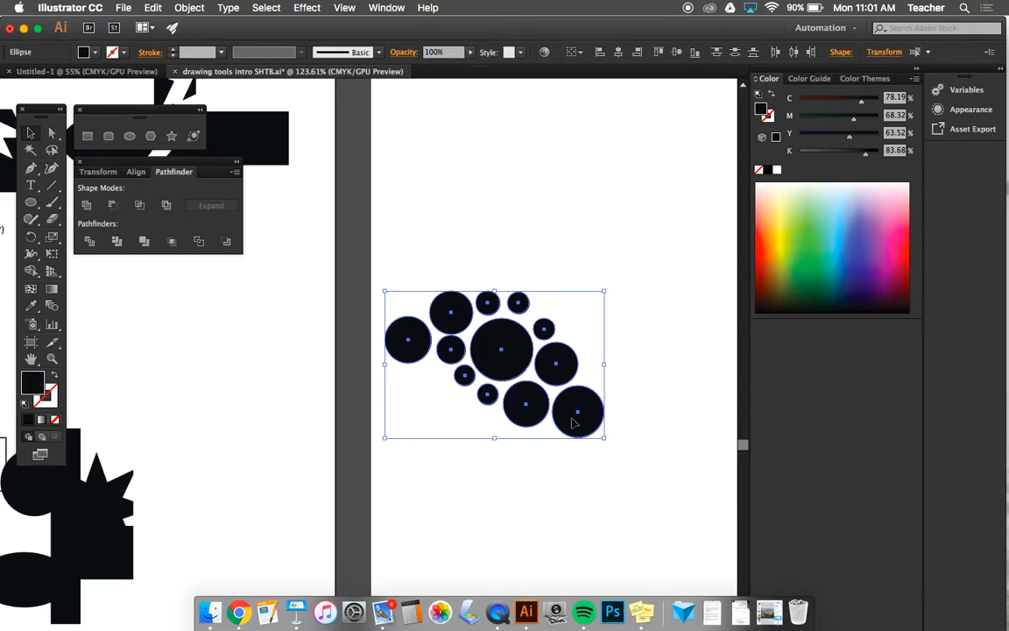
left_click_drag(574, 423, 625, 254)
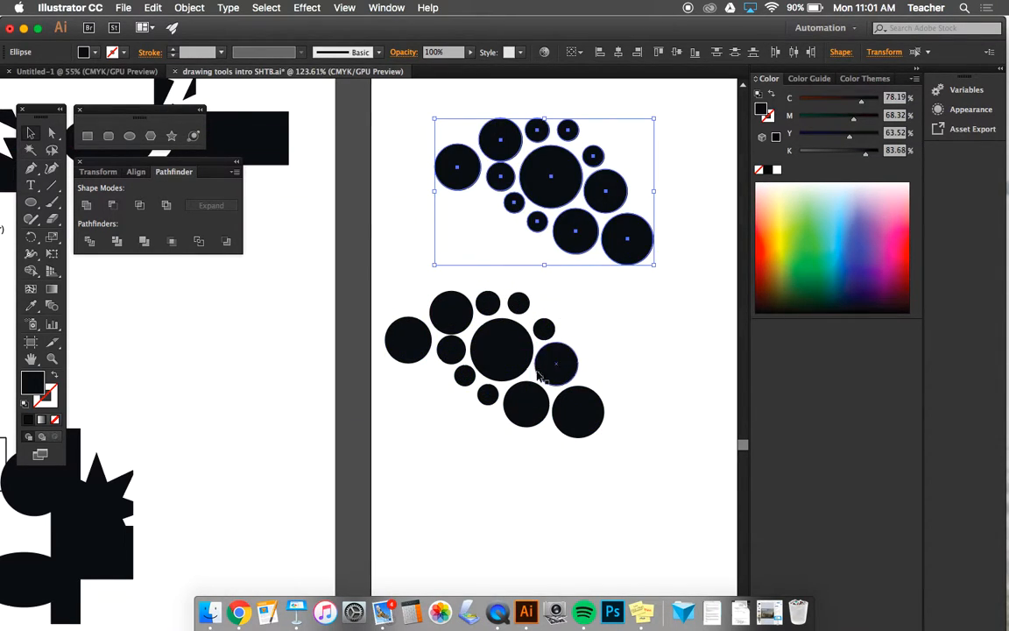
left_click_drag(418, 304, 590, 512)
left_click(541, 312)
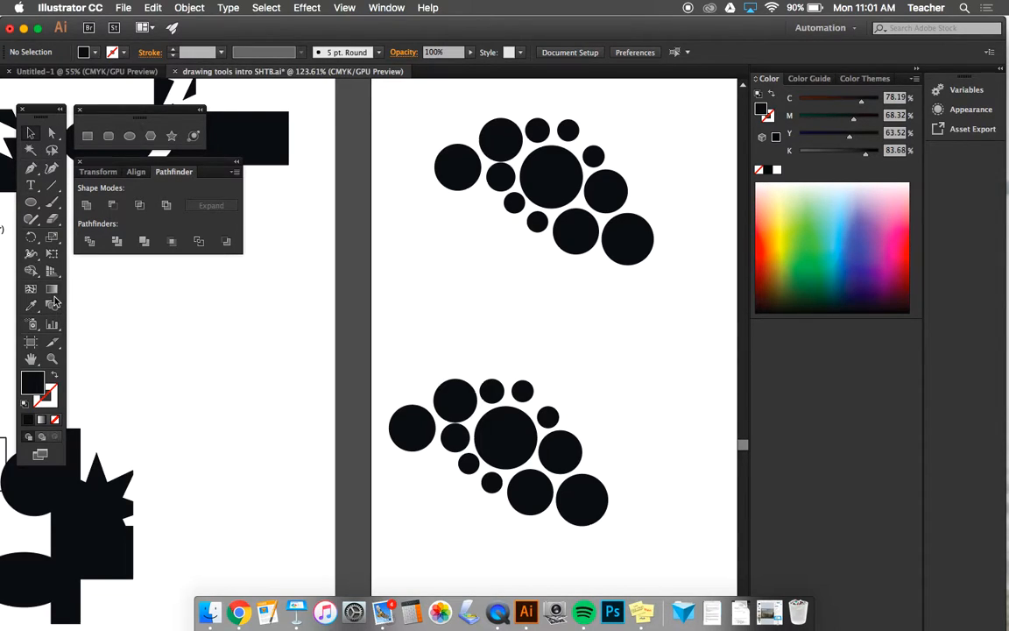
Draw a rectangle about 3.07 × 2.23 in over most of the upper cluster and crop the circles to it with Pathfinder Crop.
left_click(89, 137)
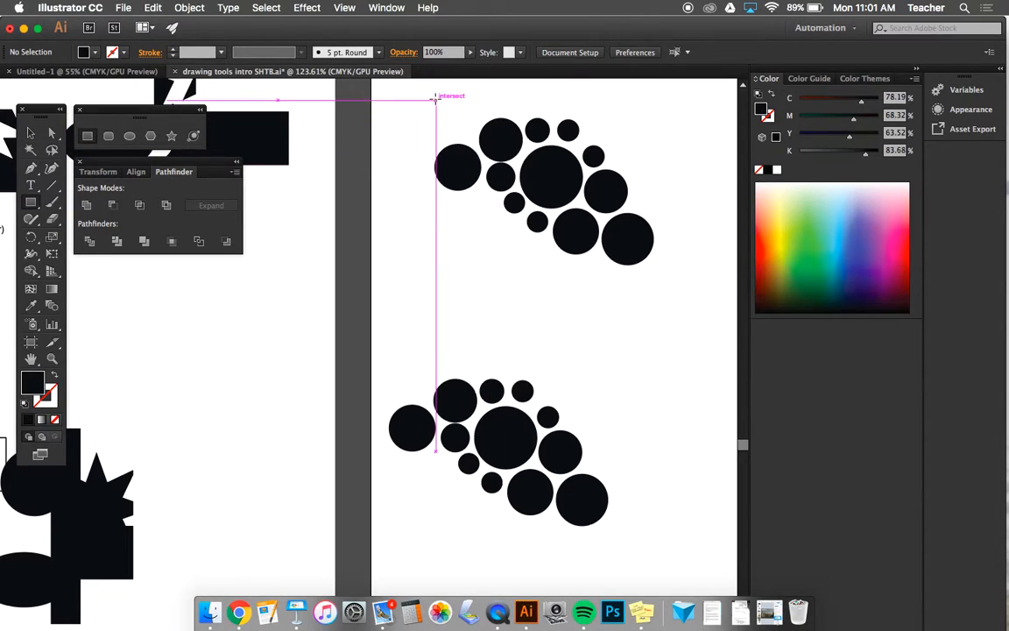
left_click_drag(454, 100, 646, 235)
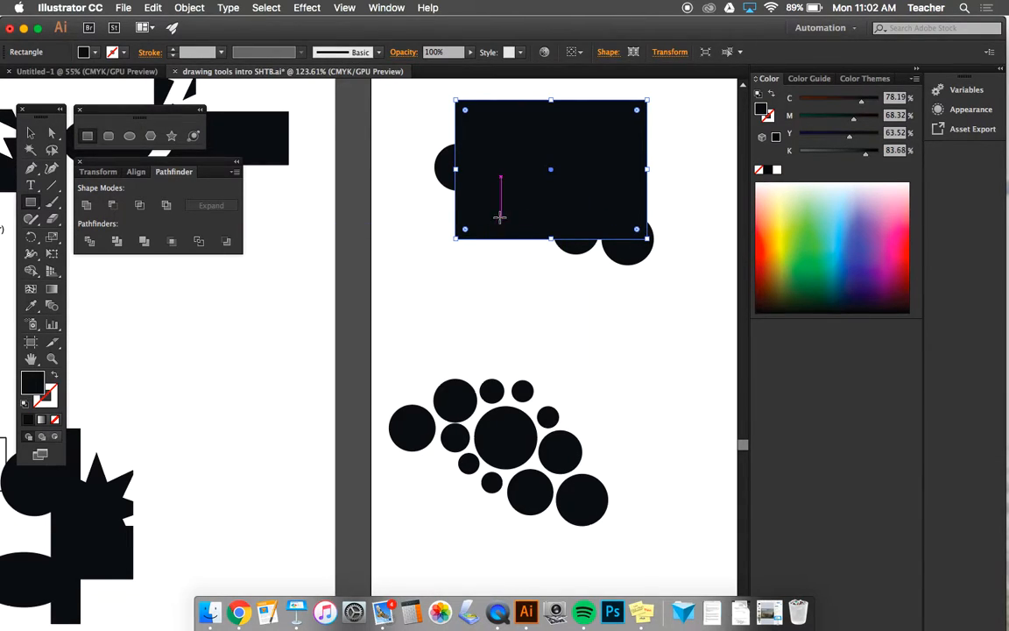
left_click(31, 132)
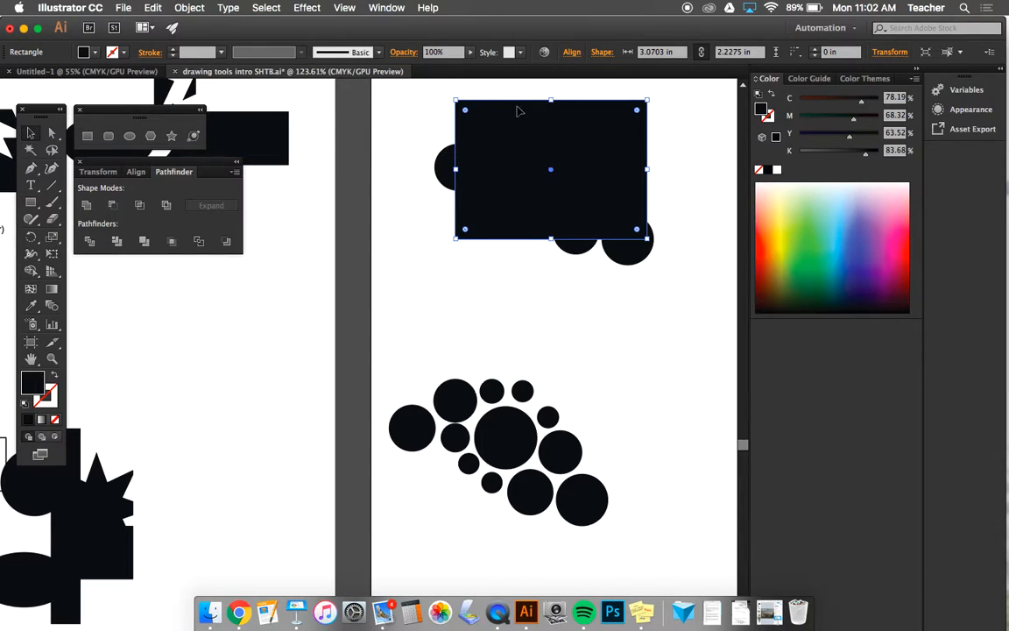
left_click_drag(414, 99, 675, 273)
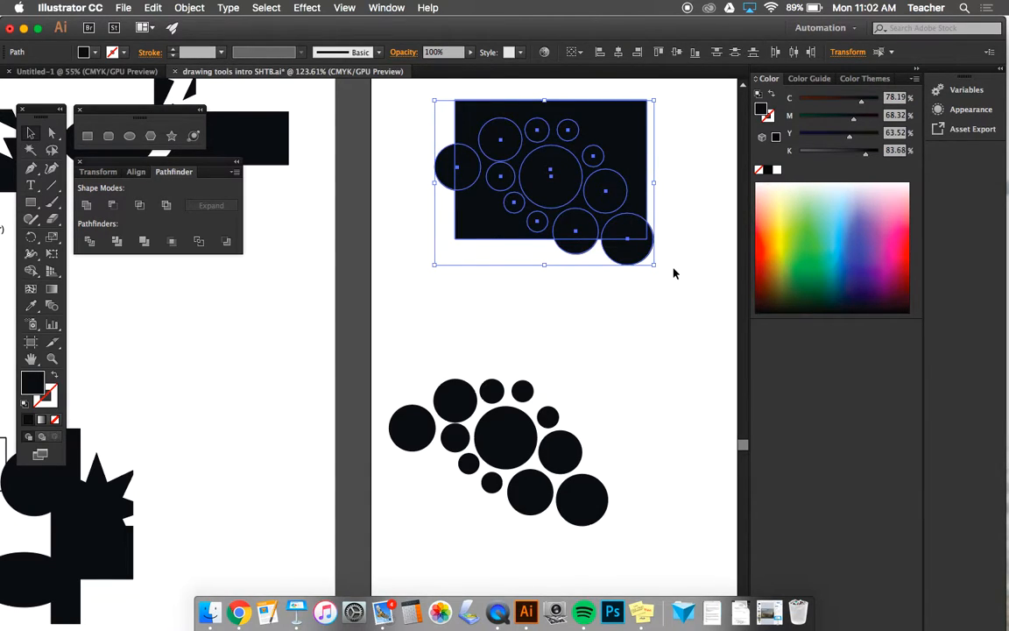
left_click(174, 244)
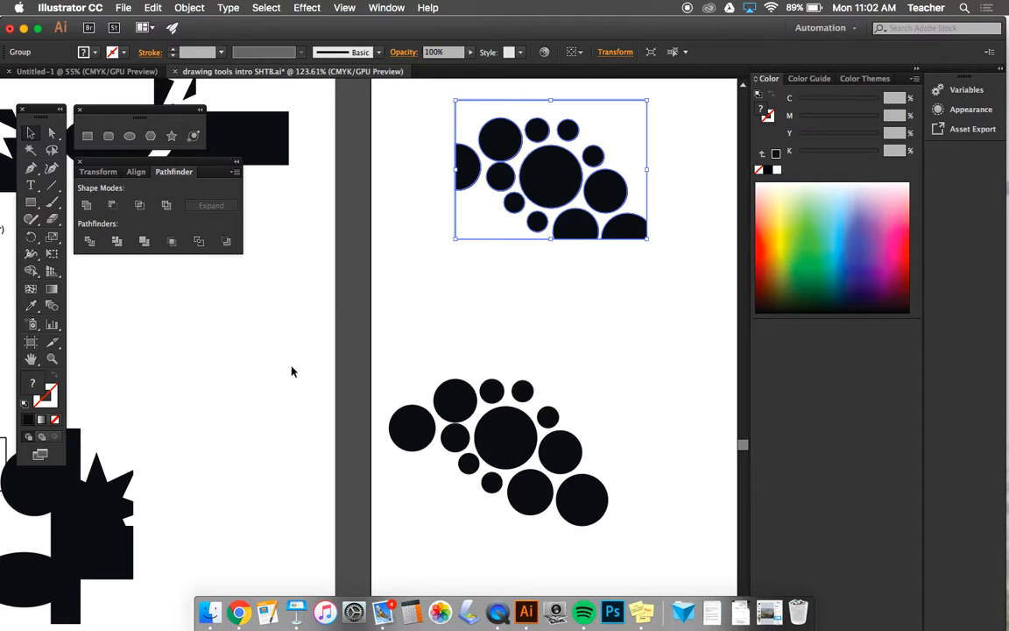
Isolate the cropped group and examine its individual circle pieces.
double_click(469, 169)
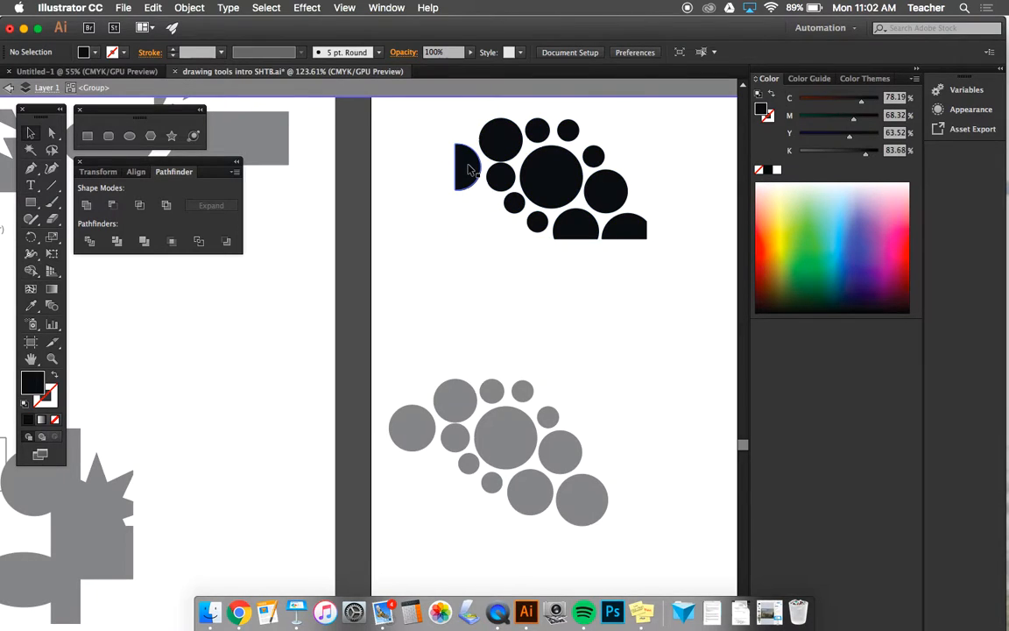
left_click(552, 199)
left_click(495, 136)
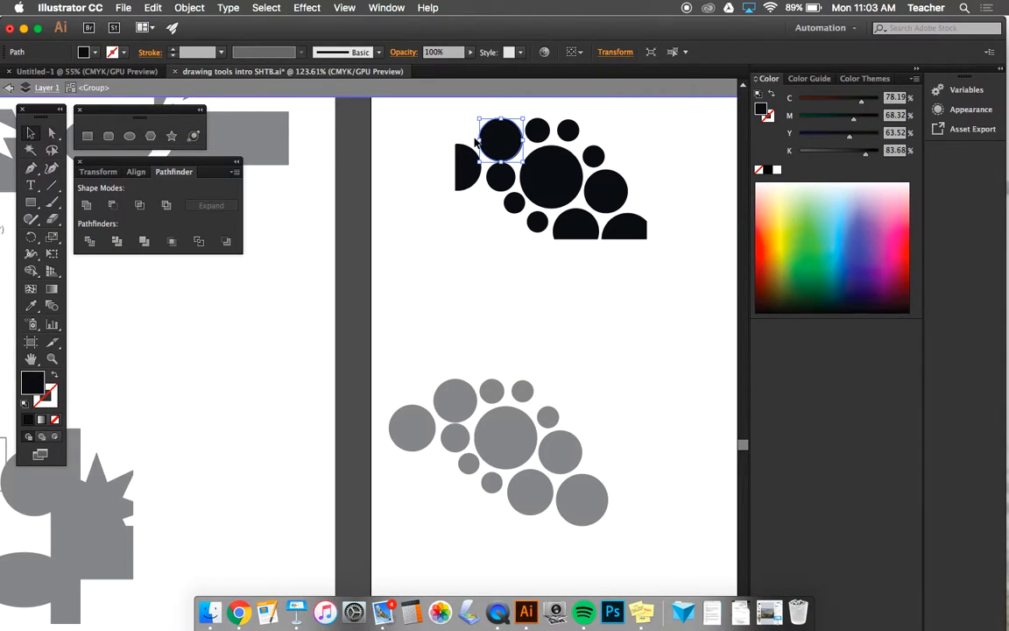
double_click(468, 139)
left_click(467, 146)
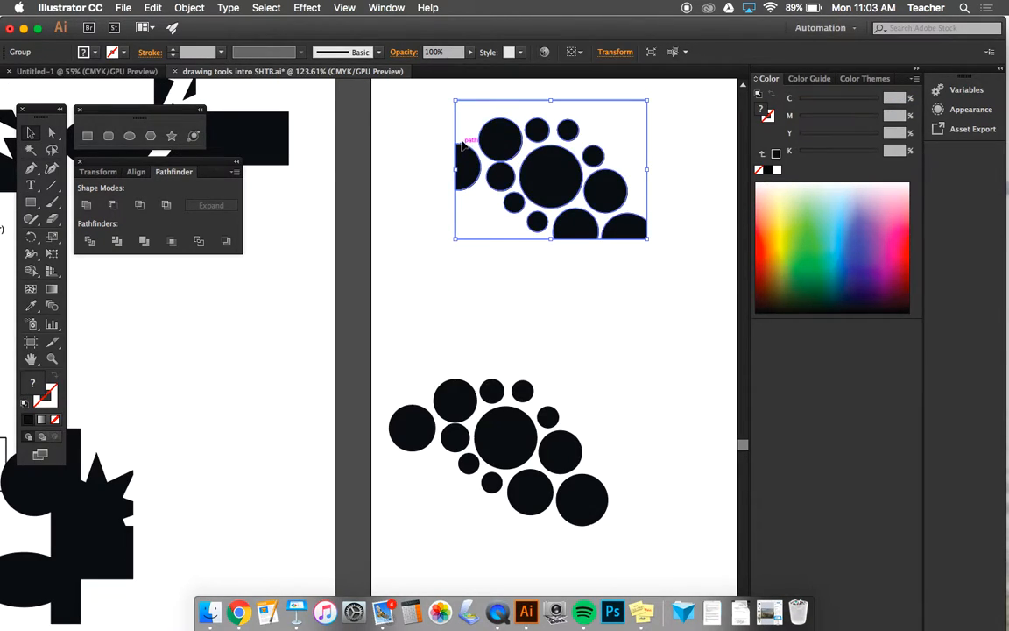
double_click(466, 155)
left_click(471, 118)
double_click(471, 118)
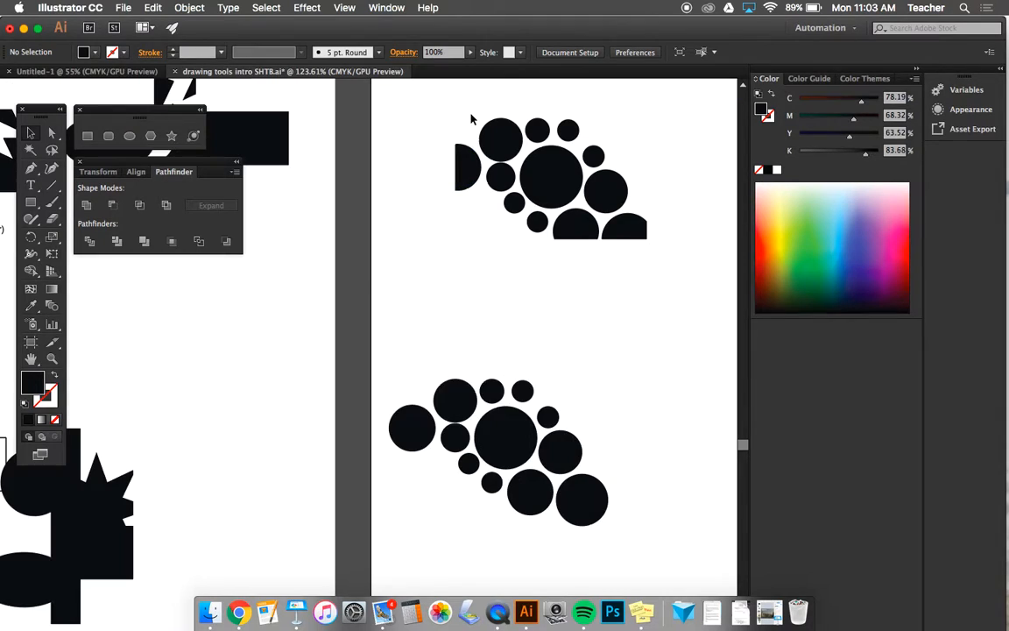
Colour the cropped group dark red (C 26.27, M 100, Y 100, K 29.8) and swap fill and stroke to leave red outlines only.
left_click(468, 151)
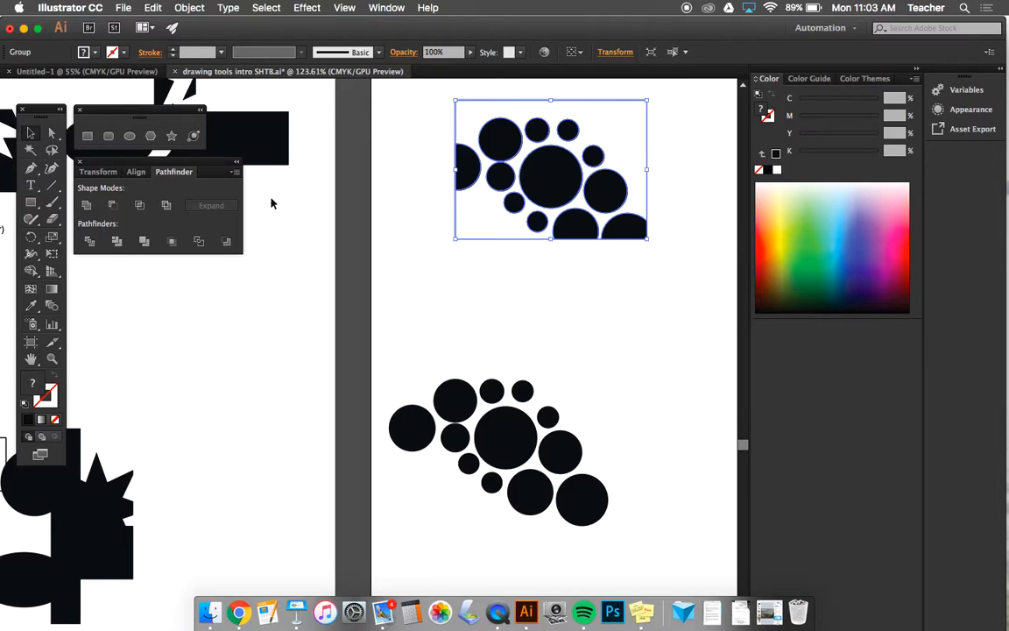
left_click(783, 239)
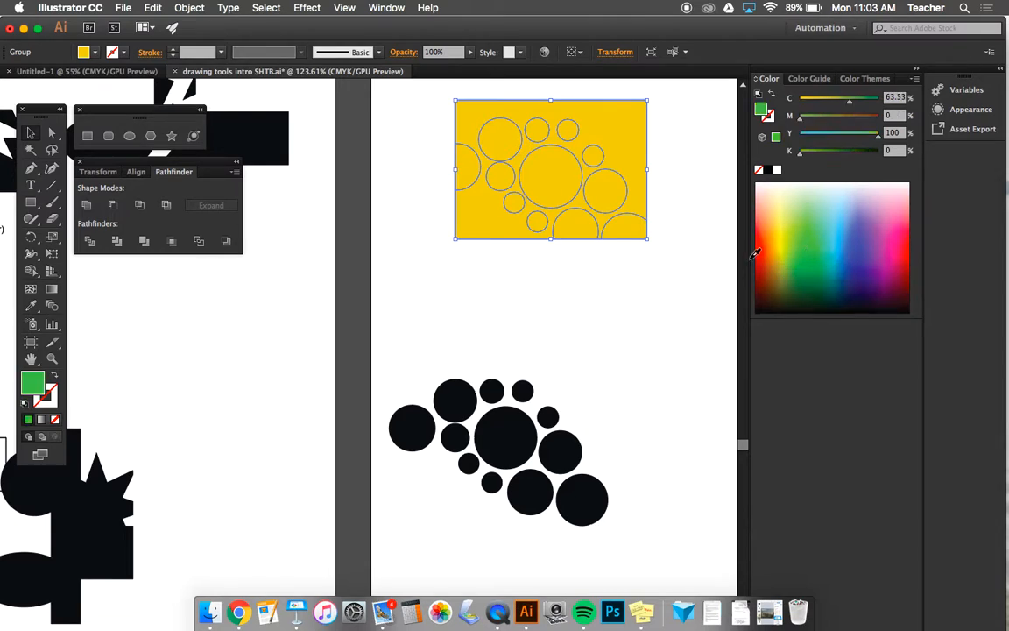
left_click(759, 235)
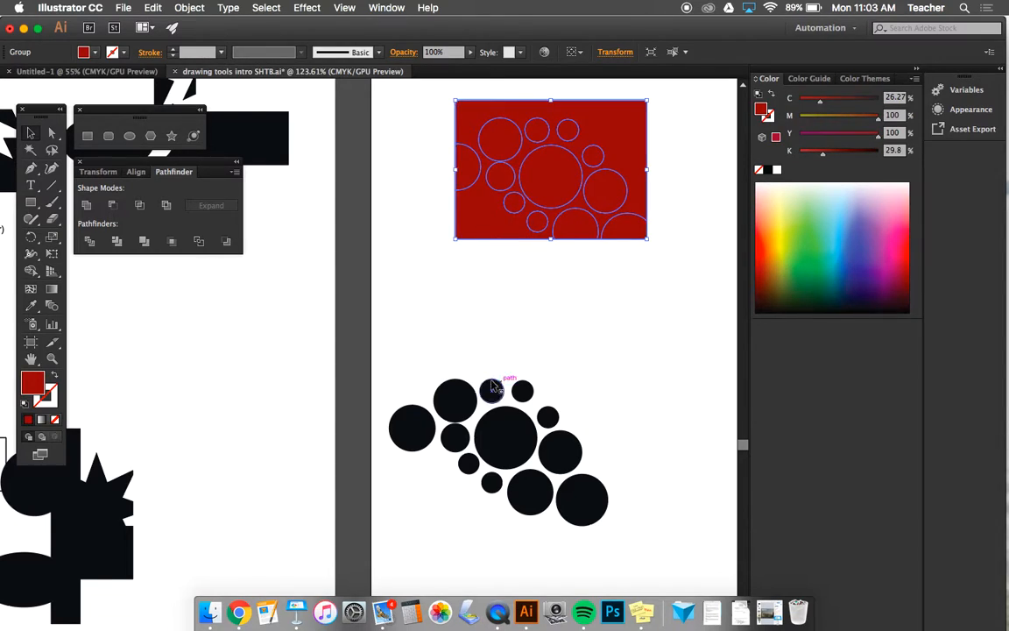
left_click(52, 377)
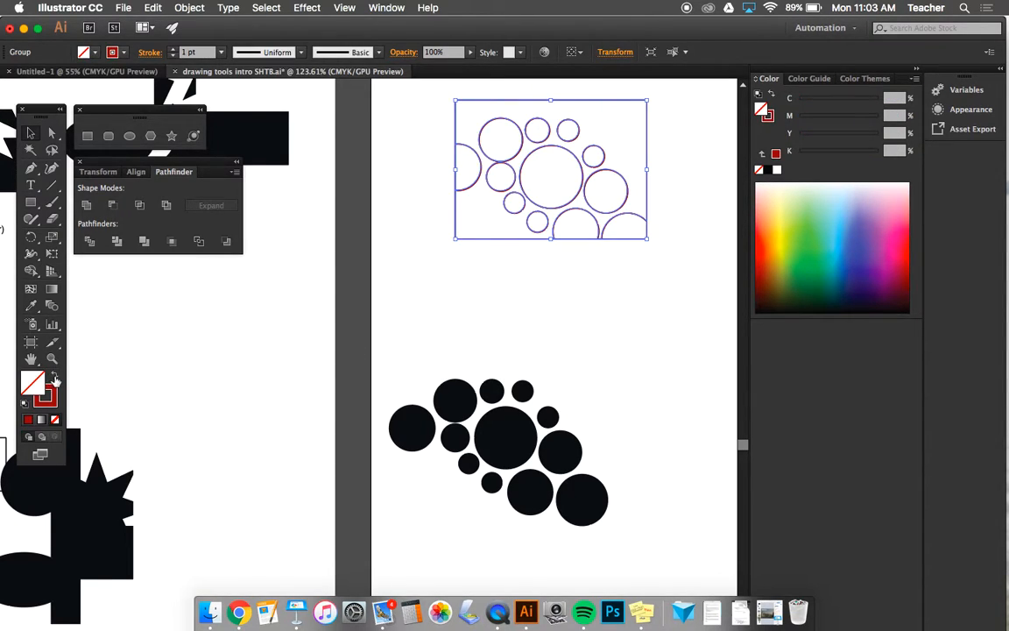
left_click(410, 322)
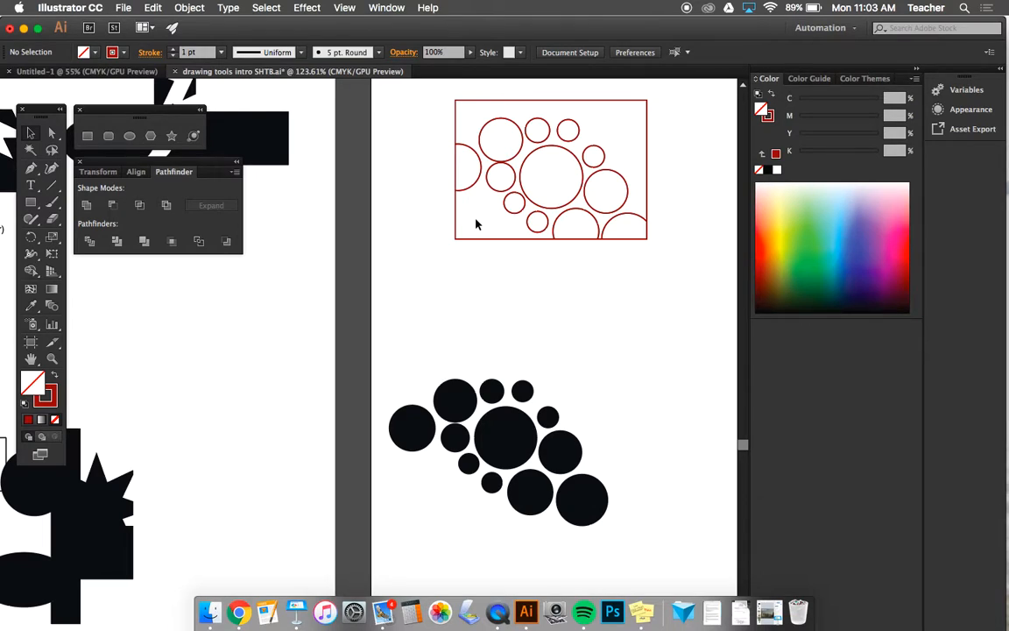
Isolate the red outlined group and inspect its upper-left circle as a separate path.
double_click(478, 181)
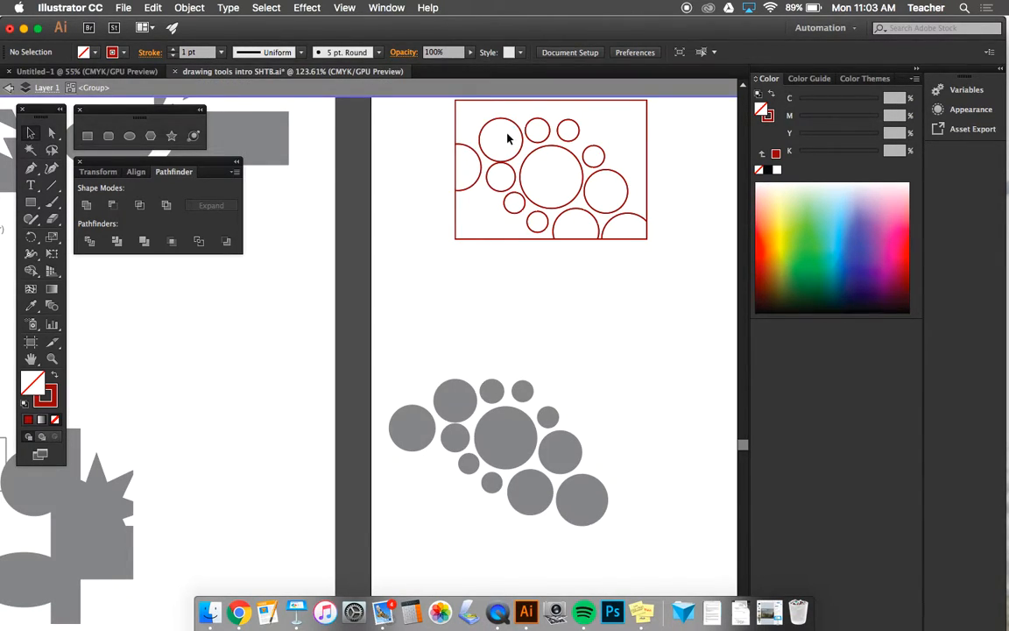
left_click(516, 158)
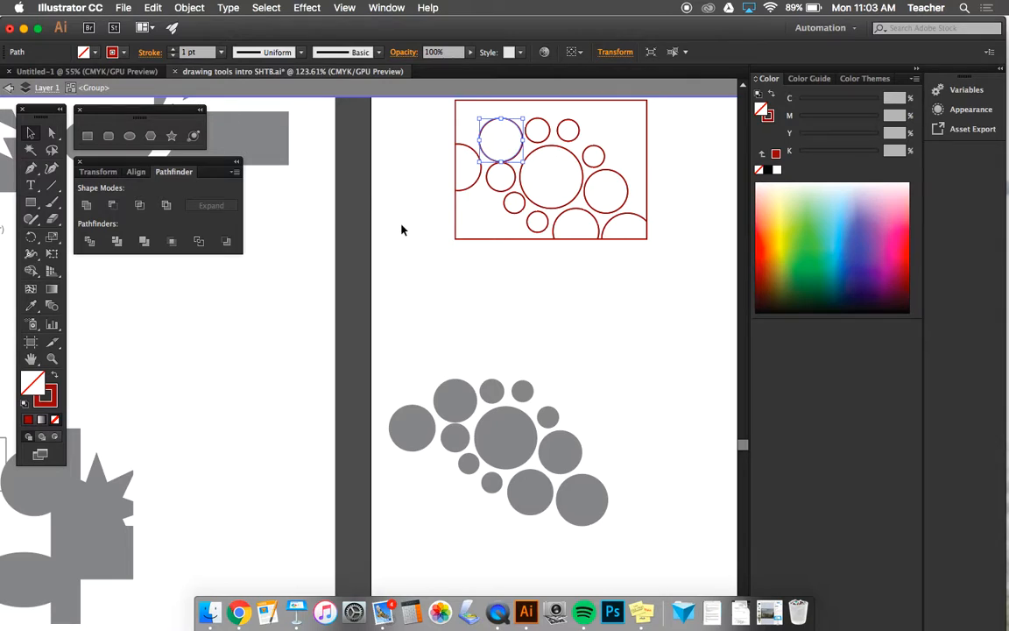
left_click(421, 155)
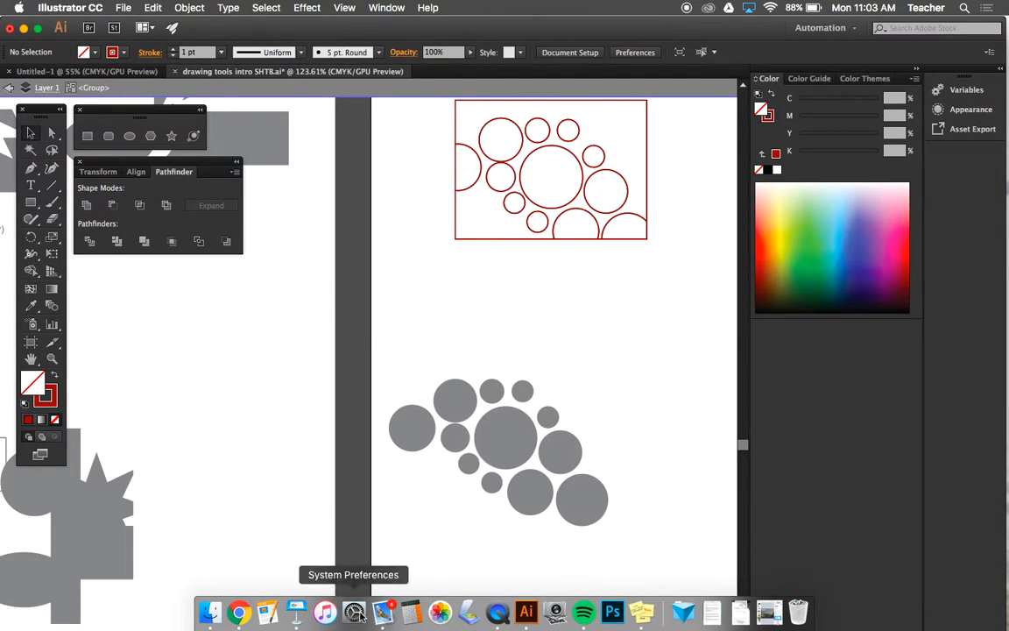
left_click(497, 611)
left_click(84, 7)
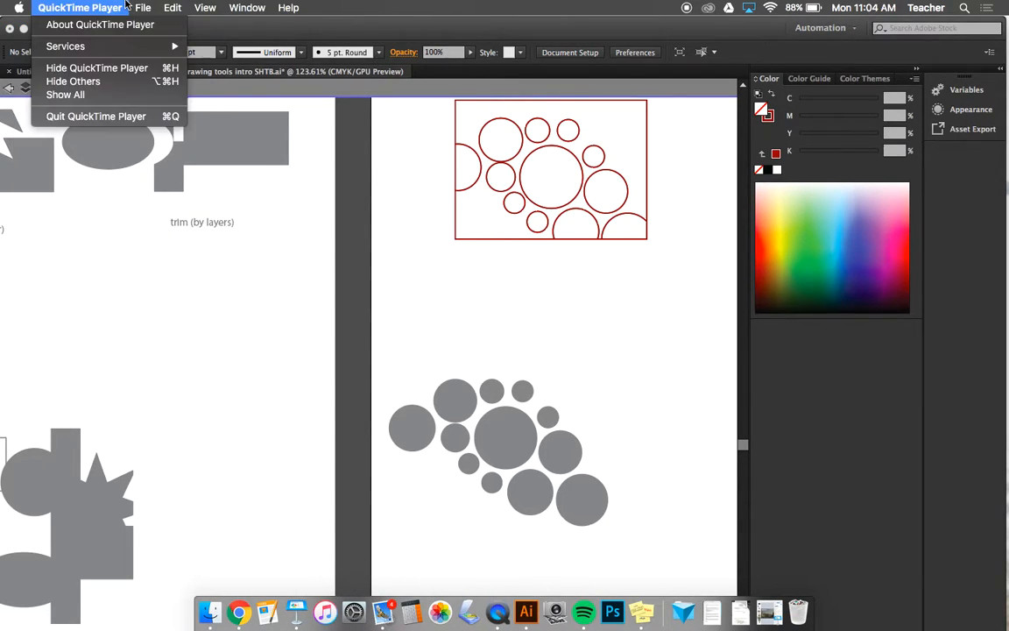
mouse_move(146, 7)
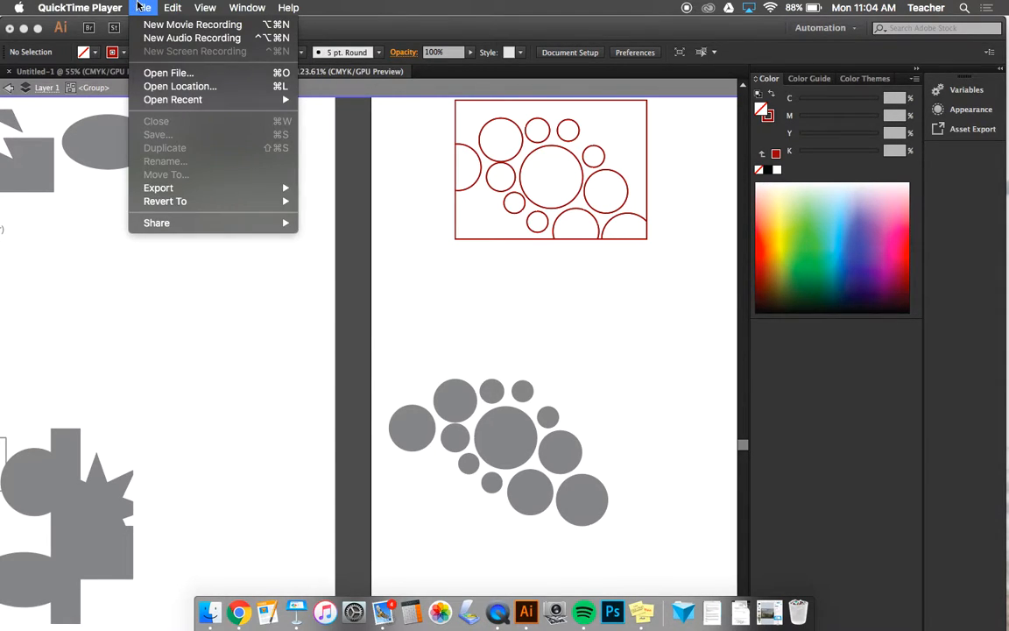
left_click(498, 613)
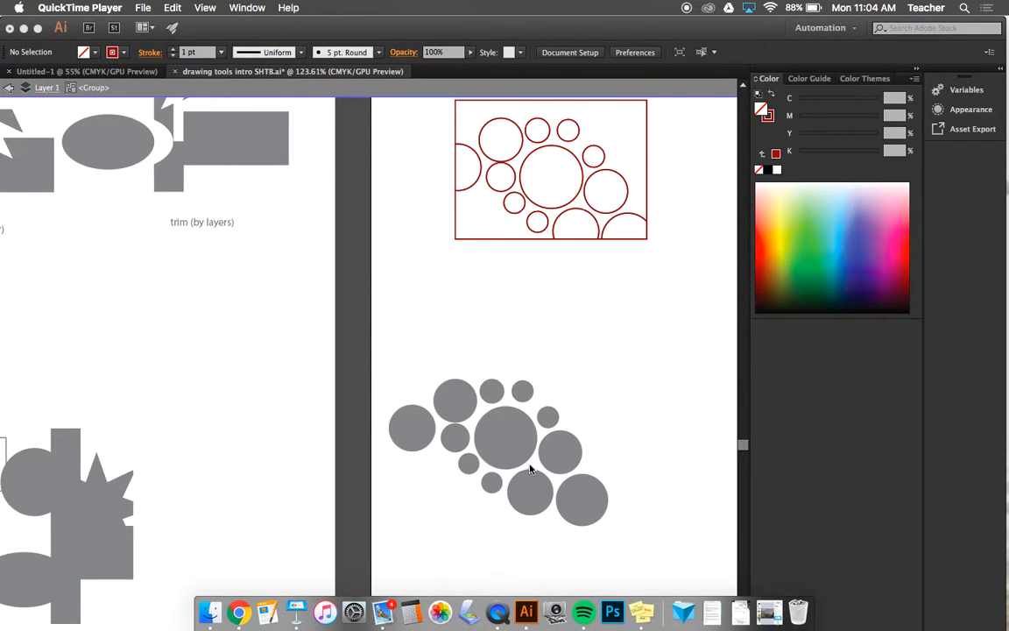